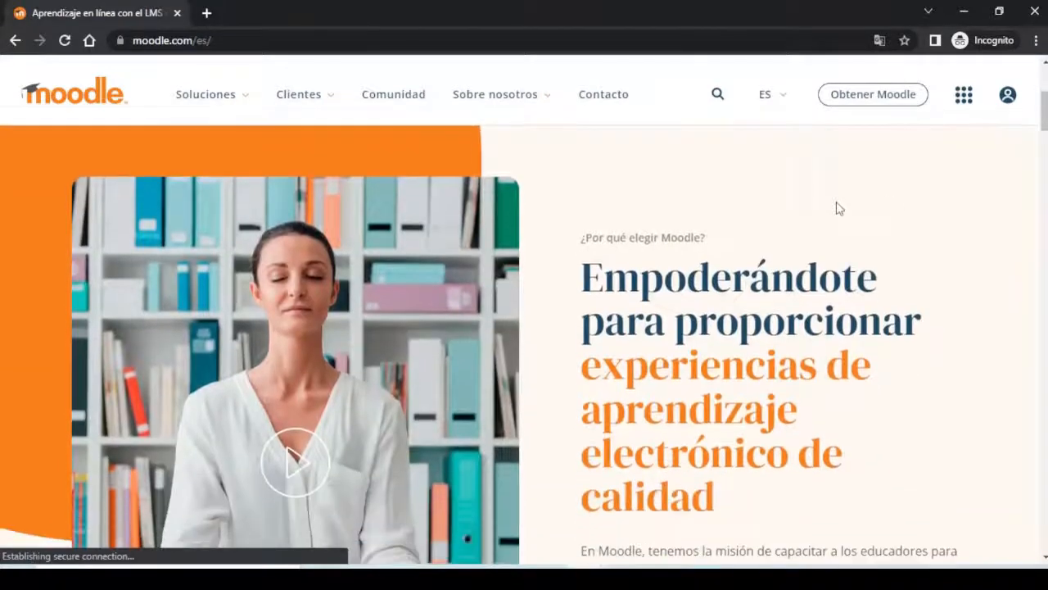
Switch the Moodle website's display language to French (FR) and look over the page.
{"action": "left_click", "coordinate": [778, 97]}
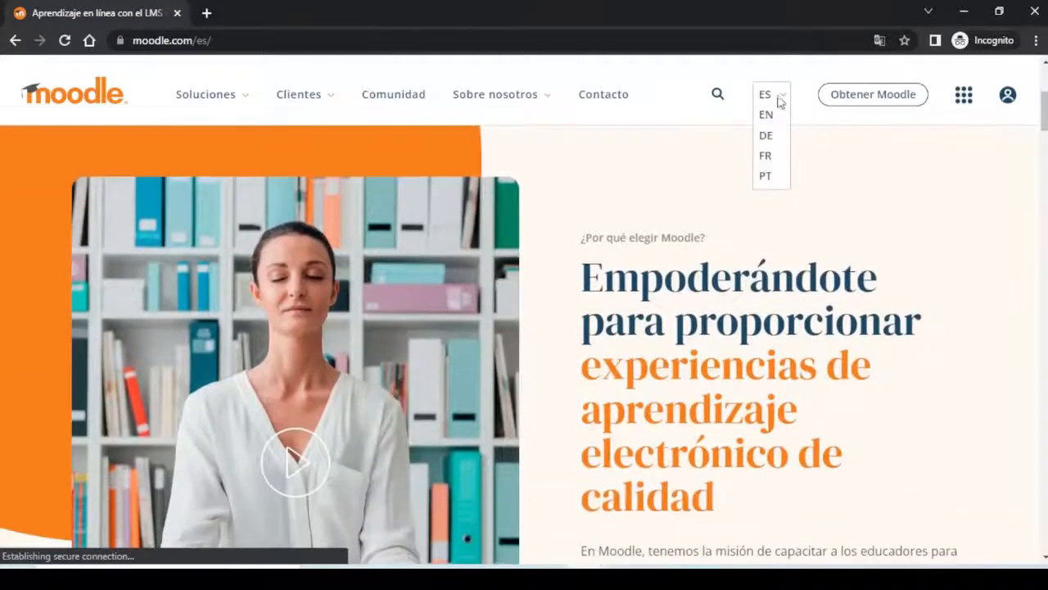
{"action": "left_click", "coordinate": [765, 156]}
{"action": "scroll", "coordinate": [973, 248], "scroll_direction": "down", "scroll_amount": 1}
{"action": "scroll", "coordinate": [973, 248], "scroll_direction": "down", "scroll_amount": 4}
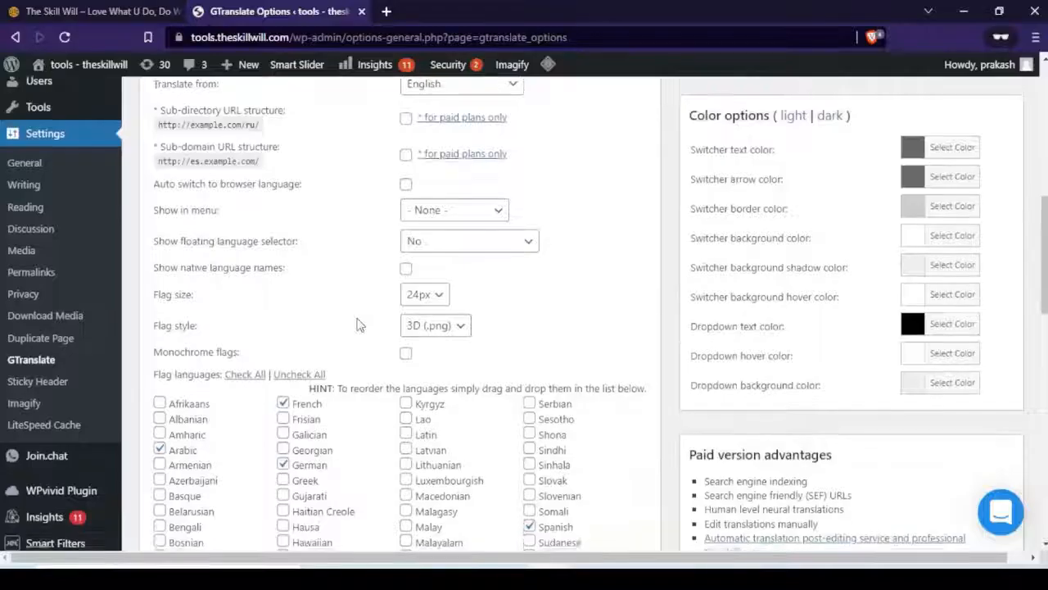
Clear Arabic in the flag languages of the GTranslate widget options.
{"action": "scroll", "coordinate": [361, 327], "scroll_direction": "down", "scroll_amount": 2}
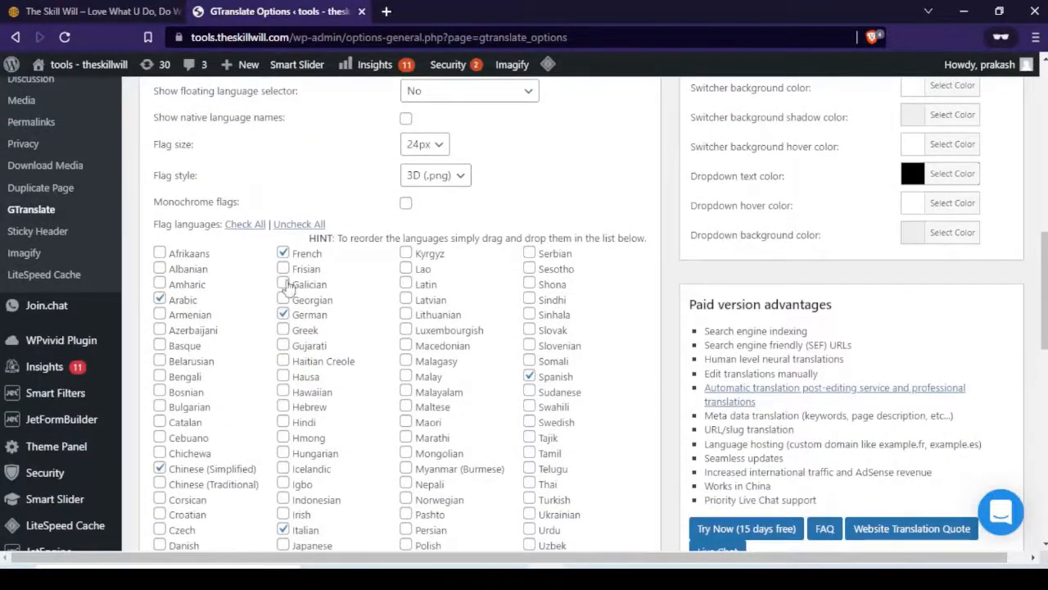
{"action": "left_click", "coordinate": [160, 301]}
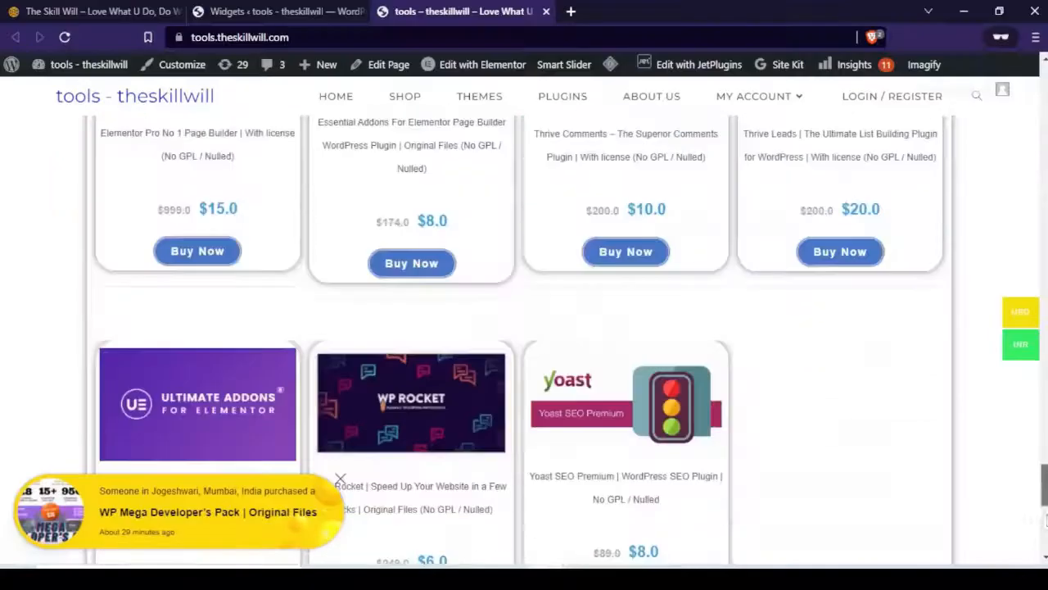
Look over the tools - theskillwill home page, from the product listings to the flag language selector.
{"action": "left_click_drag", "start_coordinate": [1045, 468], "coordinate": [1044, 539]}
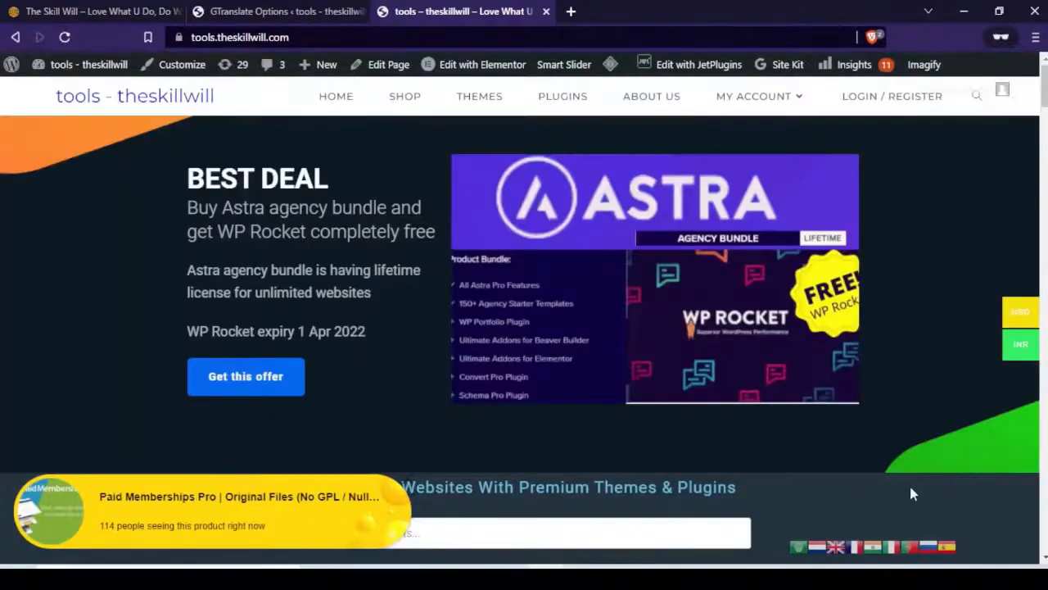
{"action": "scroll", "coordinate": [911, 492], "scroll_direction": "down", "scroll_amount": 5}
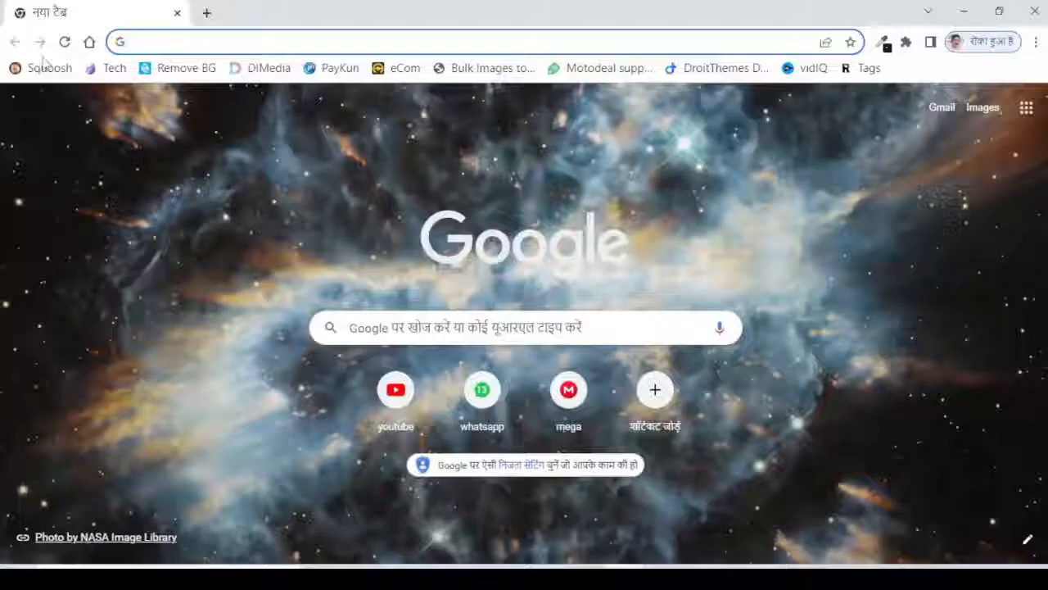
Open the website tools.theskillwill.com.
{"action": "left_click", "coordinate": [175, 46]}
{"action": "type", "text": "tools.theskillwill.com"}
{"action": "key", "text": "Return"}
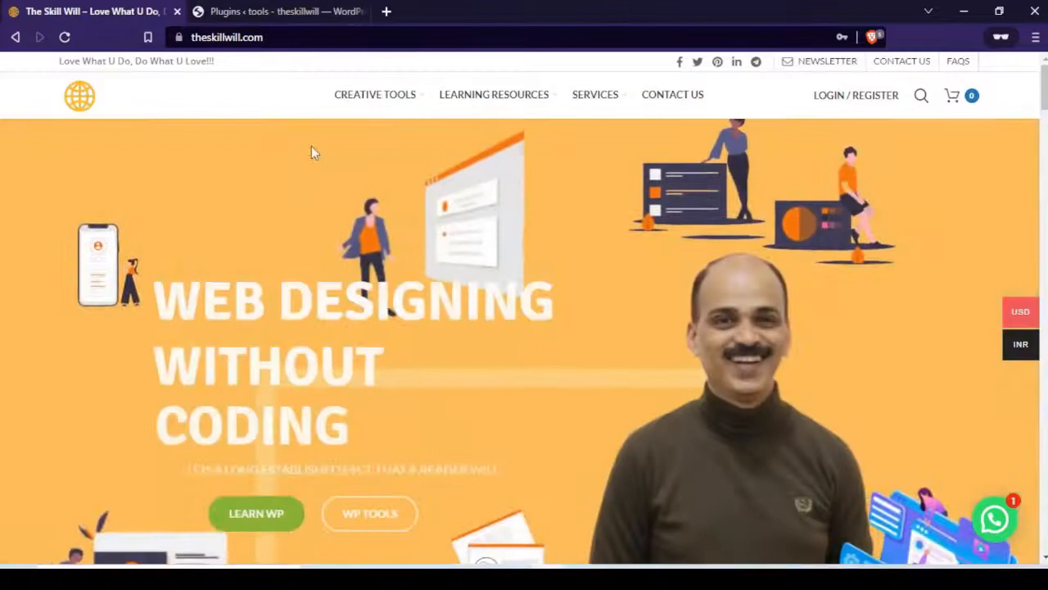
Switch to the WordPress admin of the tools - theskillwill site and open the page for adding new plugins.
{"action": "left_click", "coordinate": [236, 13]}
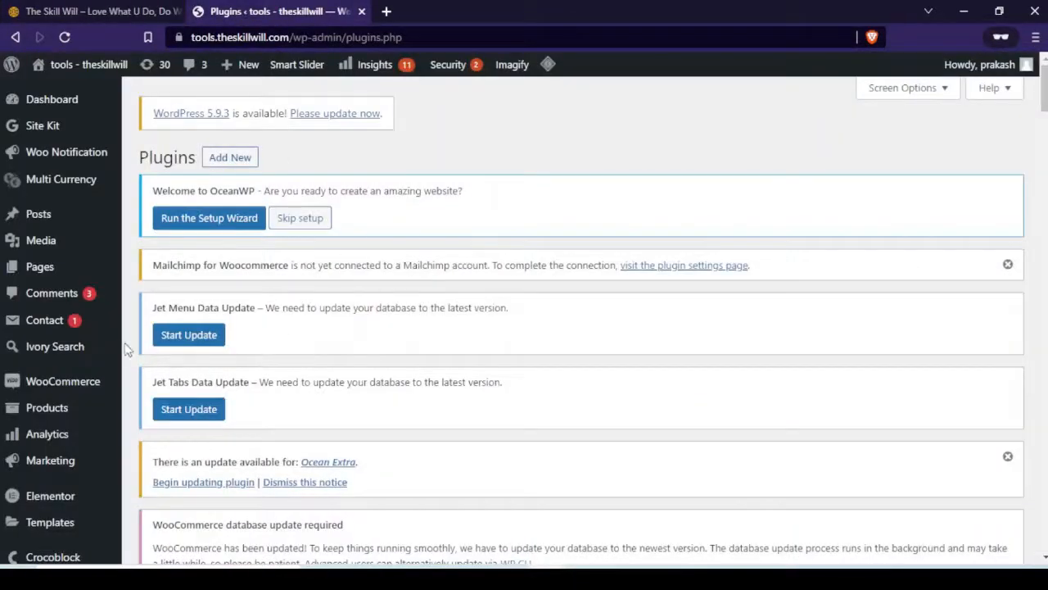
{"action": "scroll", "coordinate": [90, 346], "scroll_direction": "down", "scroll_amount": 2}
{"action": "scroll", "coordinate": [75, 344], "scroll_direction": "down", "scroll_amount": 1}
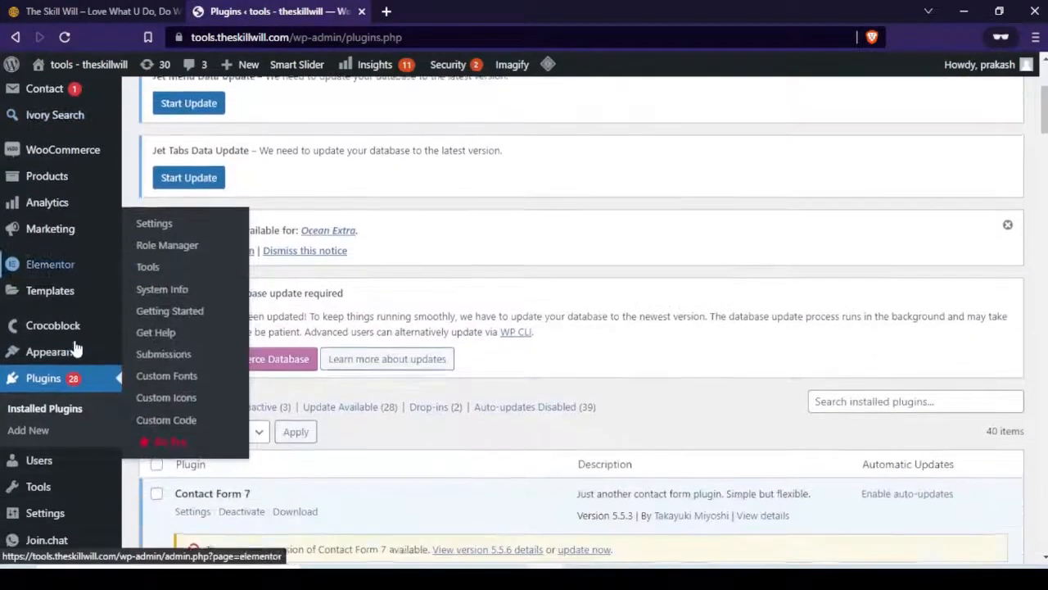
{"action": "left_click", "coordinate": [29, 432]}
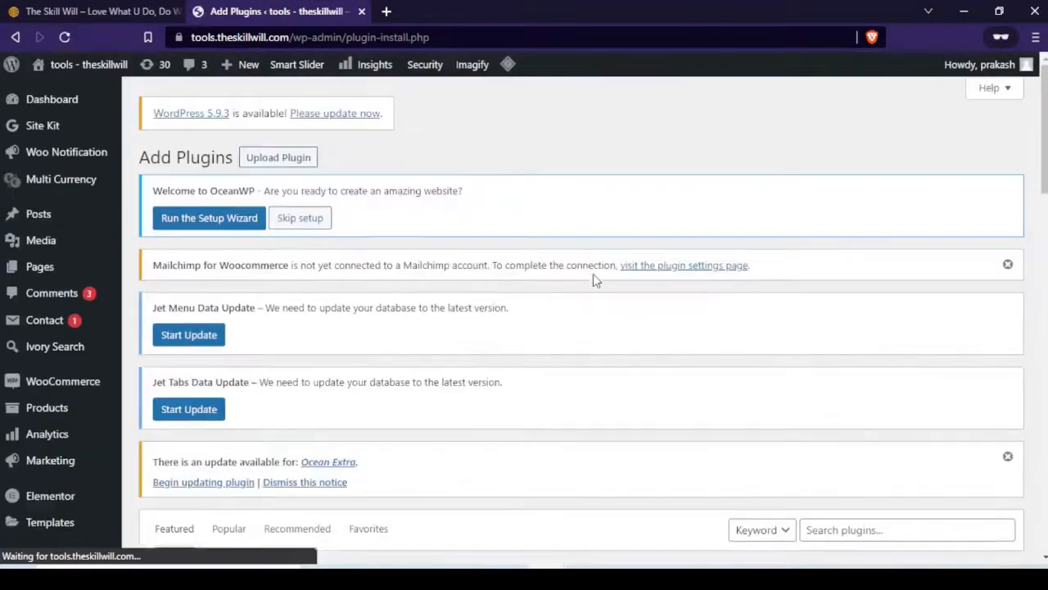
Find the Translate WordPress with GTranslate plugin by searching for "gtranslate", and install and activate it.
{"action": "scroll", "coordinate": [833, 407], "scroll_direction": "down", "scroll_amount": 3}
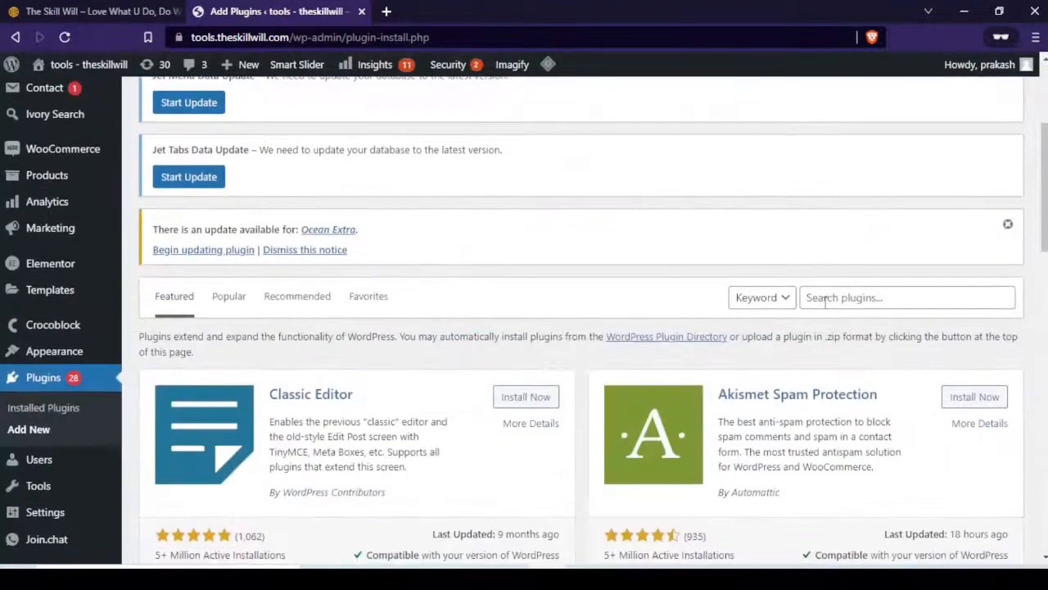
{"action": "left_click", "coordinate": [826, 302]}
{"action": "type", "text": "gt"}
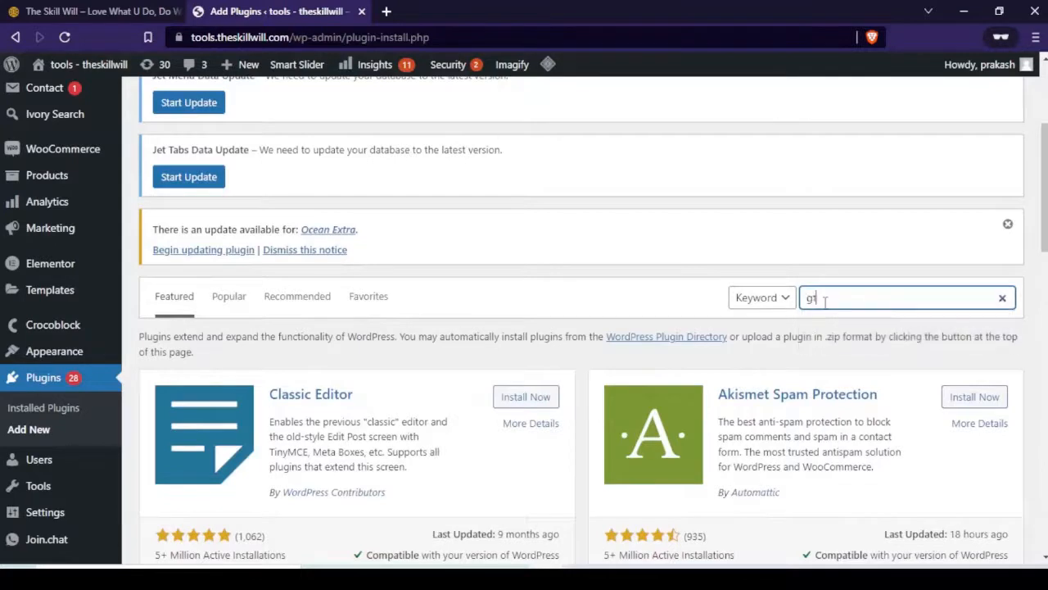
{"action": "type", "text": "ranslate"}
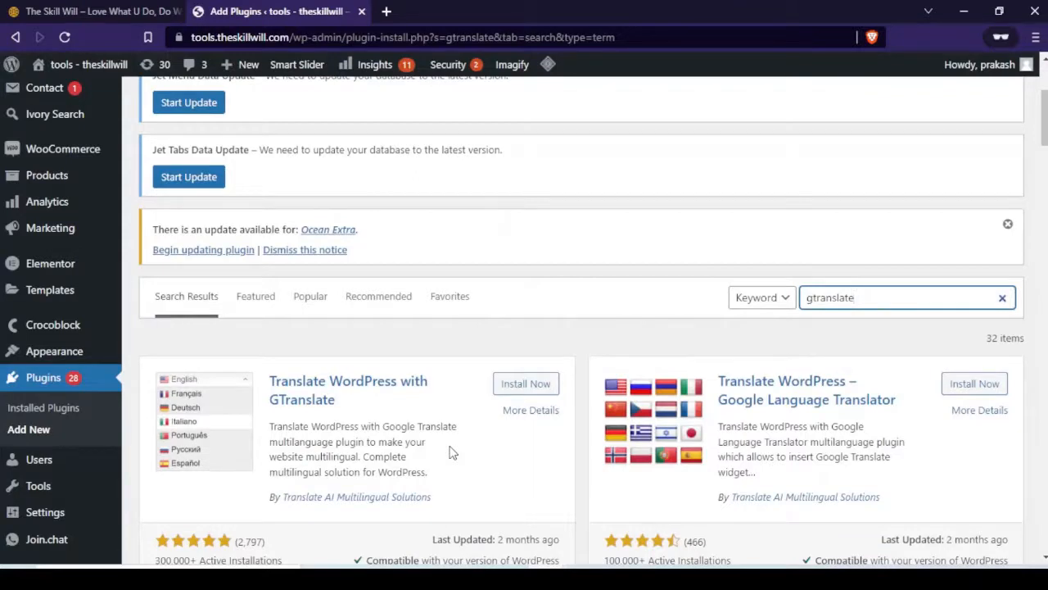
{"action": "left_click", "coordinate": [532, 387]}
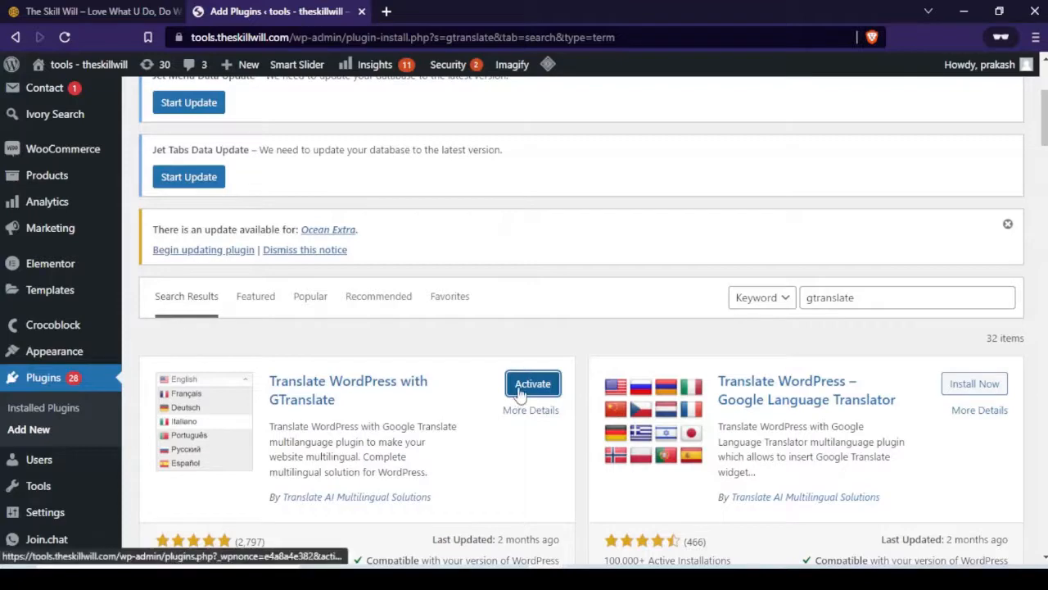
{"action": "left_click", "coordinate": [518, 394]}
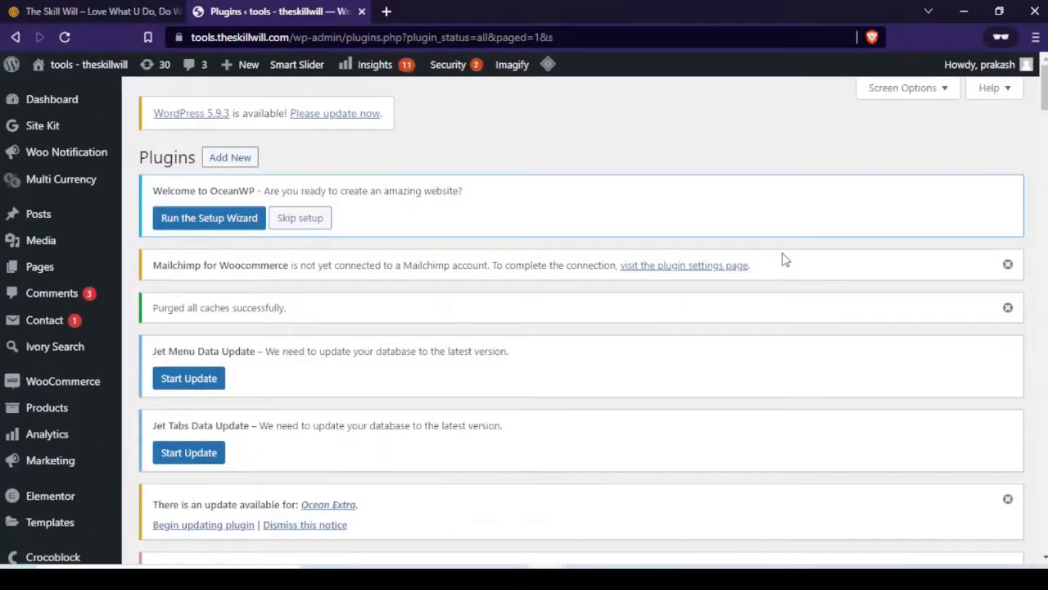
Open the settings of the GTranslate plugin from the installed plugins list.
{"action": "scroll", "coordinate": [782, 260], "scroll_direction": "down", "scroll_amount": 15}
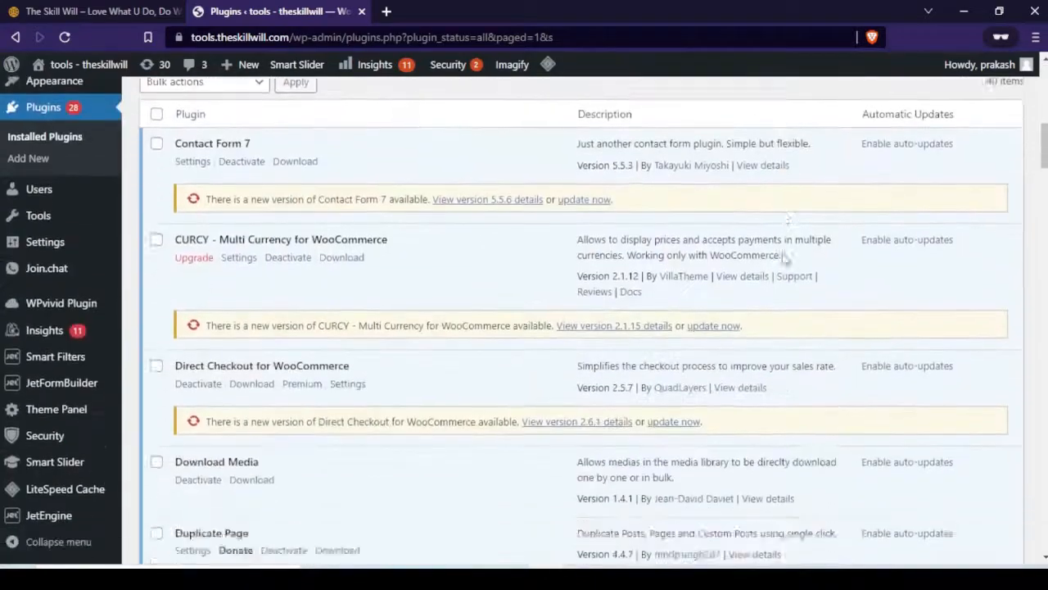
{"action": "scroll", "coordinate": [782, 260], "scroll_direction": "down", "scroll_amount": 10}
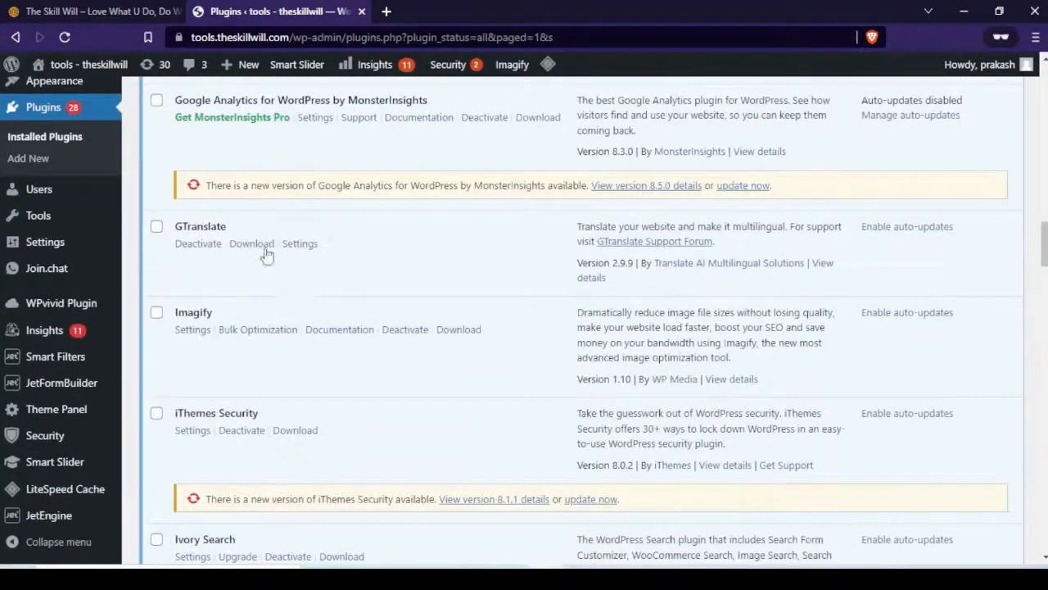
{"action": "left_click", "coordinate": [288, 244]}
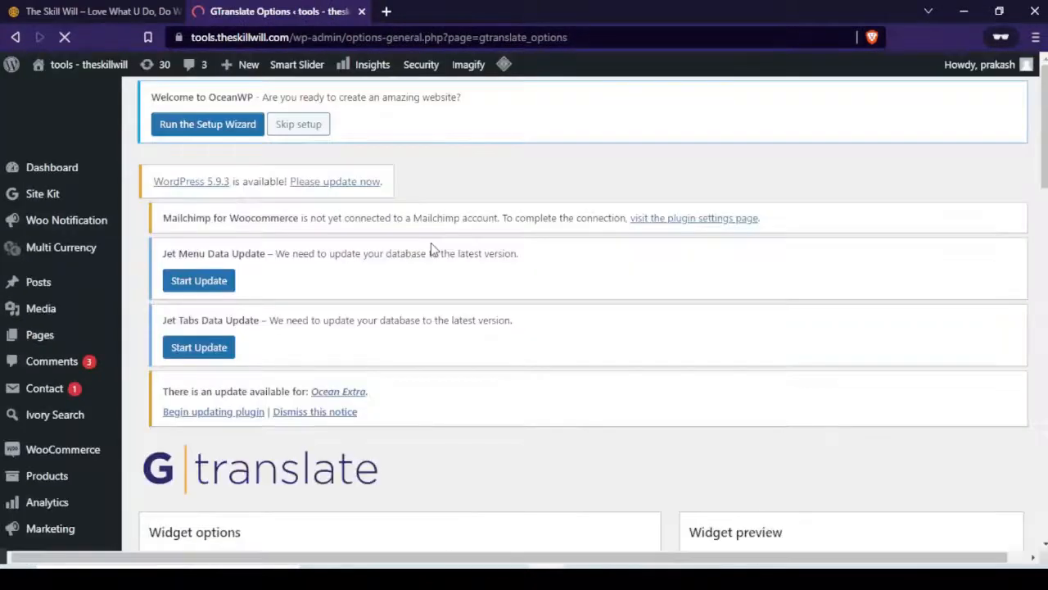
Review the GTranslate widget options and flag languages, clearing and restoring the Arabic selection.
{"action": "scroll", "coordinate": [430, 249], "scroll_direction": "down", "scroll_amount": 5}
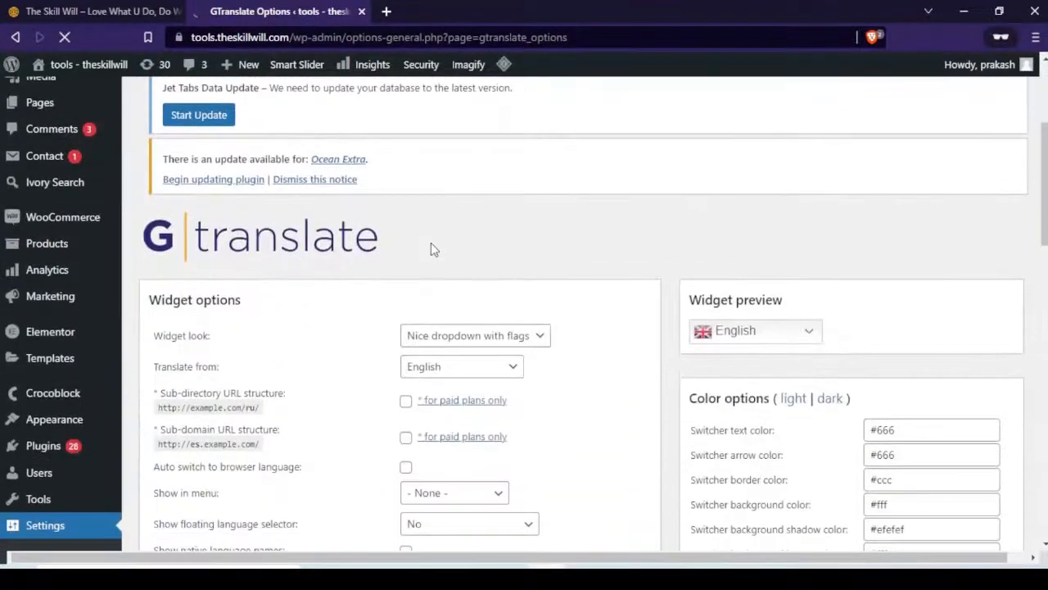
{"action": "scroll", "coordinate": [434, 249], "scroll_direction": "down", "scroll_amount": 3}
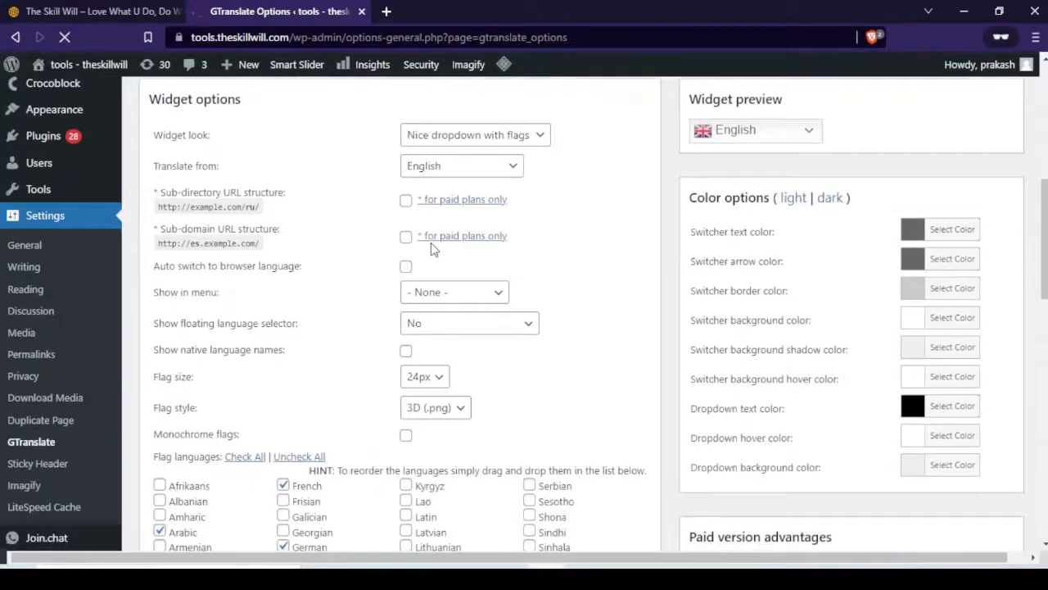
{"action": "scroll", "coordinate": [344, 251], "scroll_direction": "down", "scroll_amount": 3}
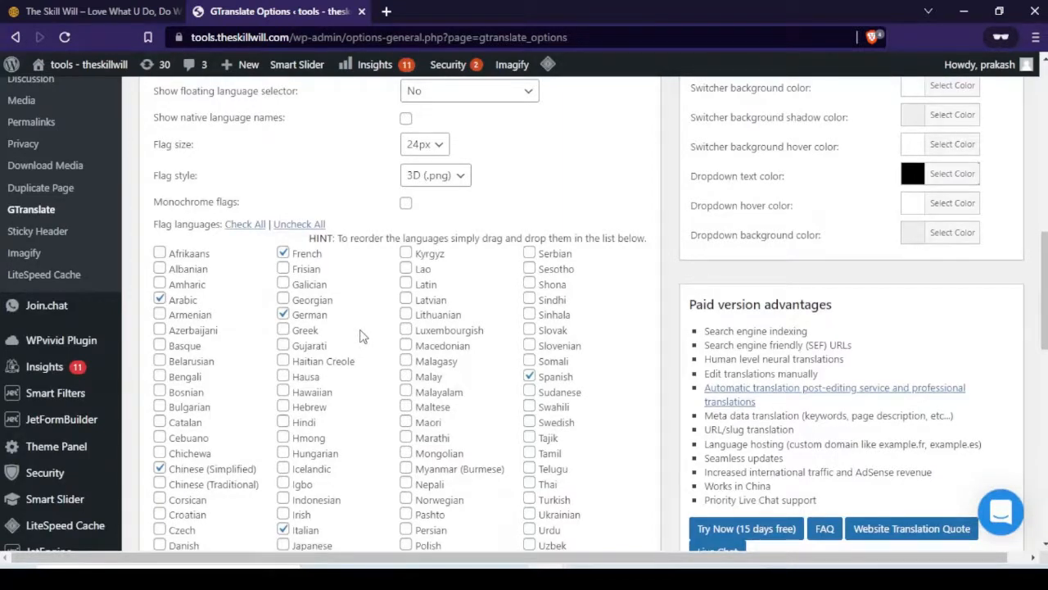
{"action": "scroll", "coordinate": [362, 336], "scroll_direction": "up", "scroll_amount": 1}
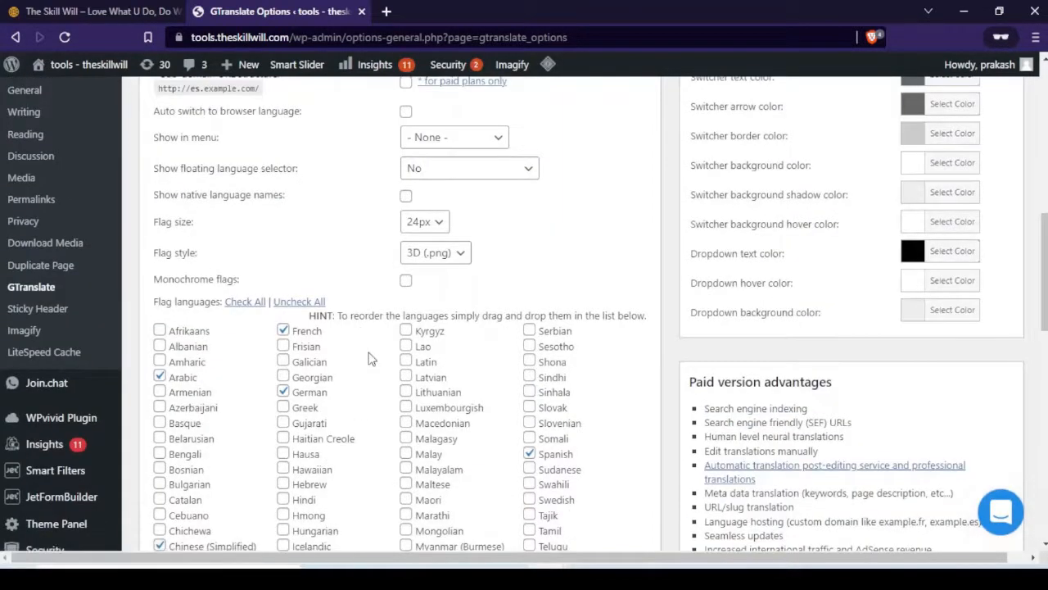
{"action": "scroll", "coordinate": [361, 257], "scroll_direction": "up", "scroll_amount": 2}
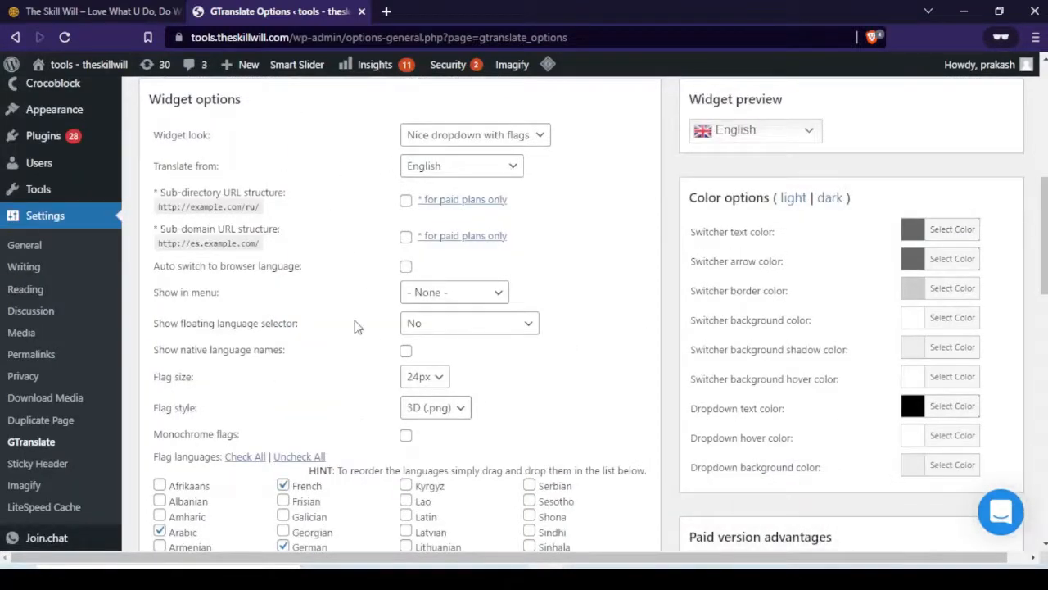
{"action": "scroll", "coordinate": [357, 326], "scroll_direction": "down", "scroll_amount": 3}
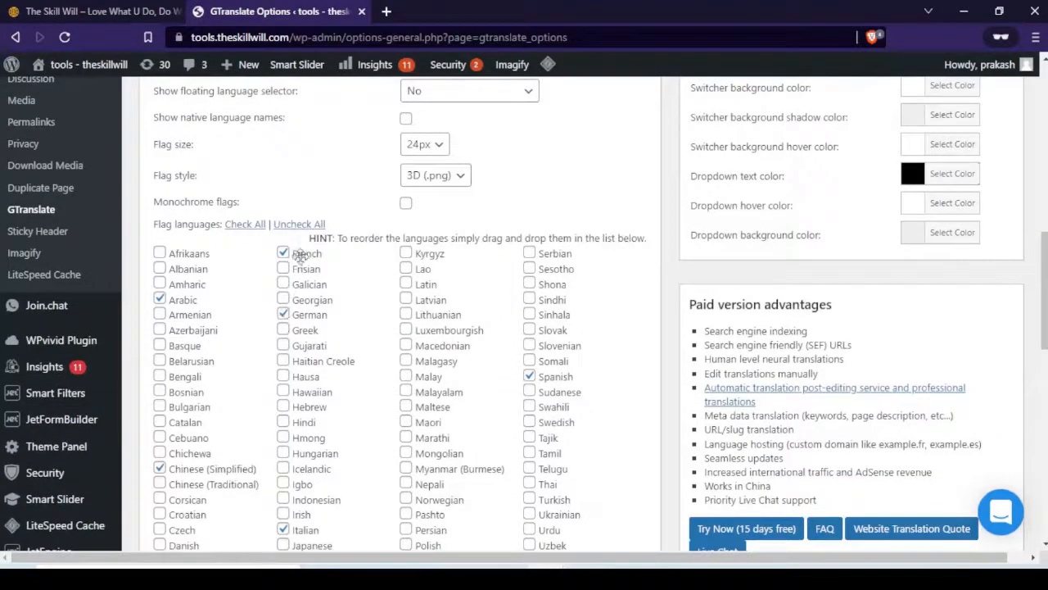
{"action": "left_click", "coordinate": [160, 299]}
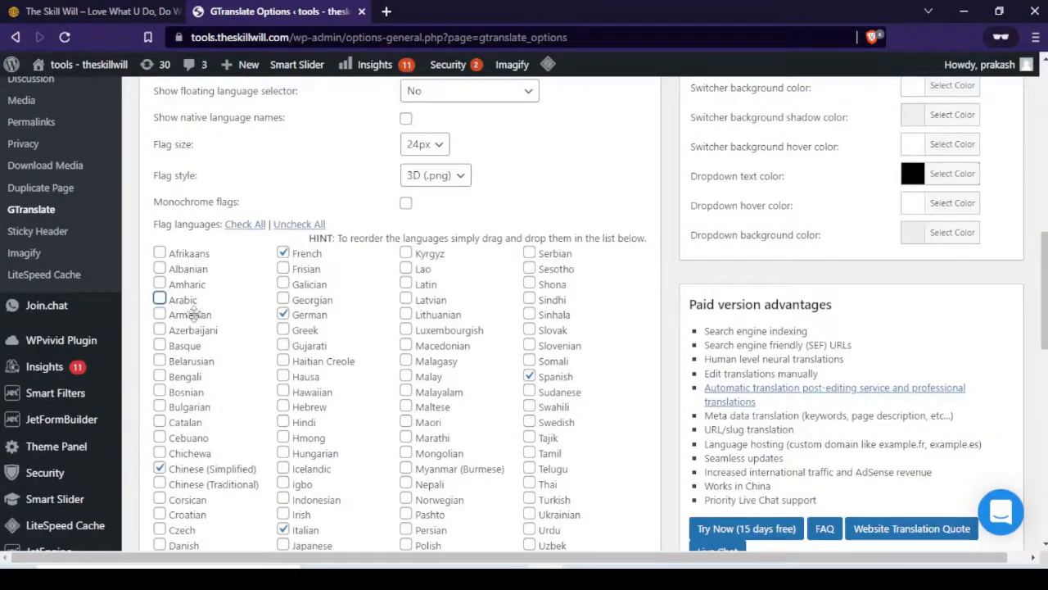
{"action": "left_click", "coordinate": [159, 300]}
Remove German and Chinese (Simplified) from the flag languages and add Hindi.
{"action": "left_click", "coordinate": [283, 317]}
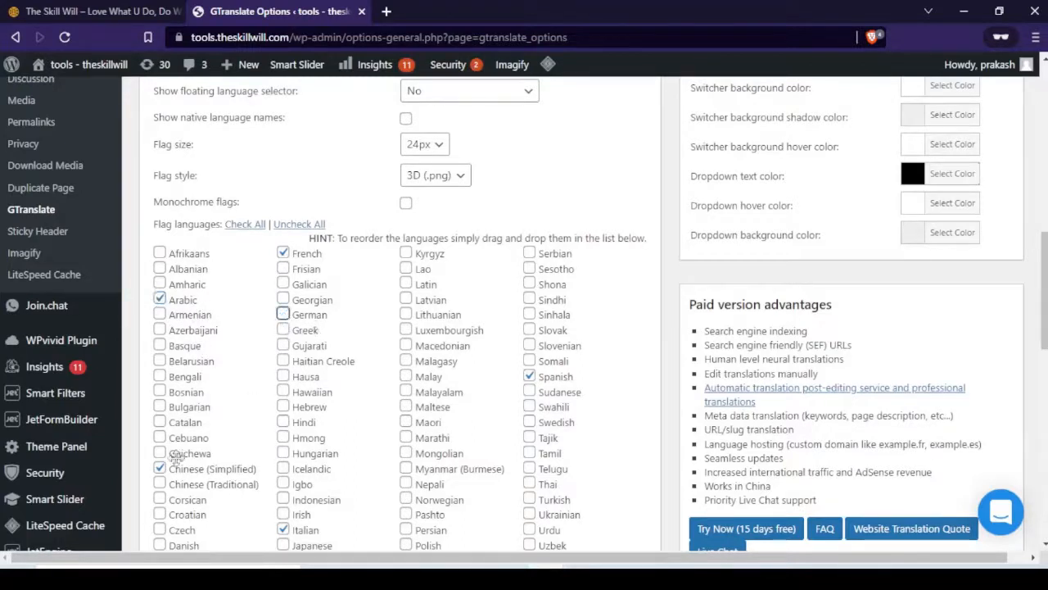
{"action": "left_click", "coordinate": [160, 469]}
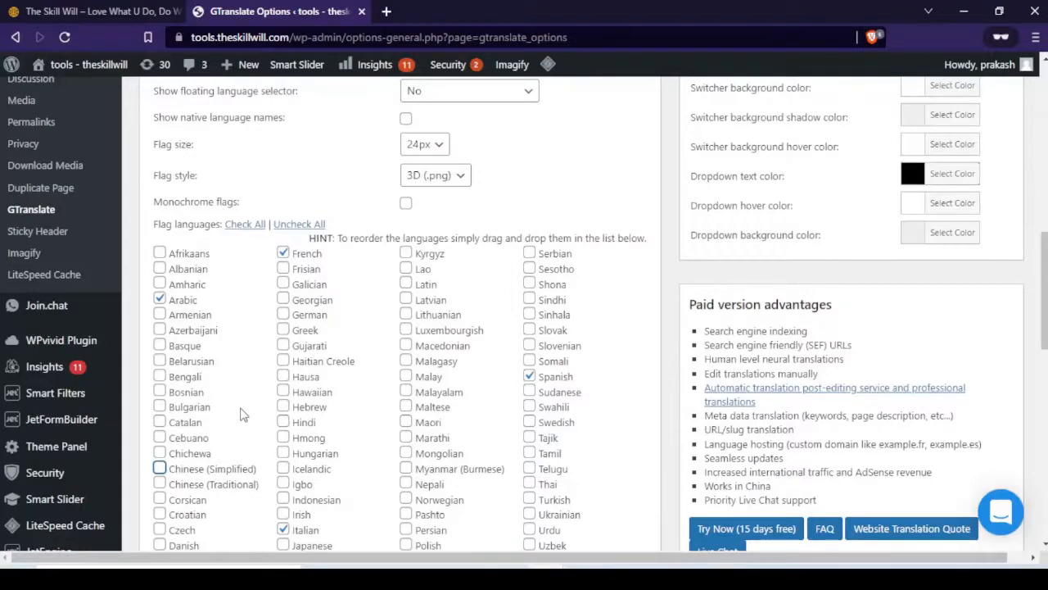
{"action": "scroll", "coordinate": [240, 414], "scroll_direction": "down", "scroll_amount": 2}
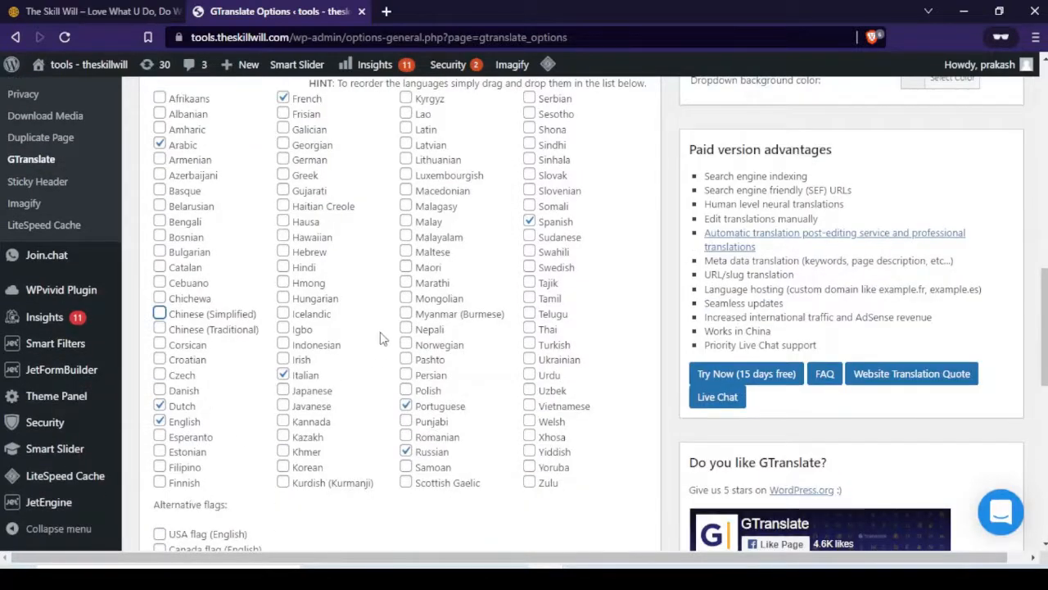
{"action": "left_click", "coordinate": [283, 268]}
Set the GTranslate language selector to show in the Main menu.
{"action": "scroll", "coordinate": [489, 284], "scroll_direction": "up", "scroll_amount": 3}
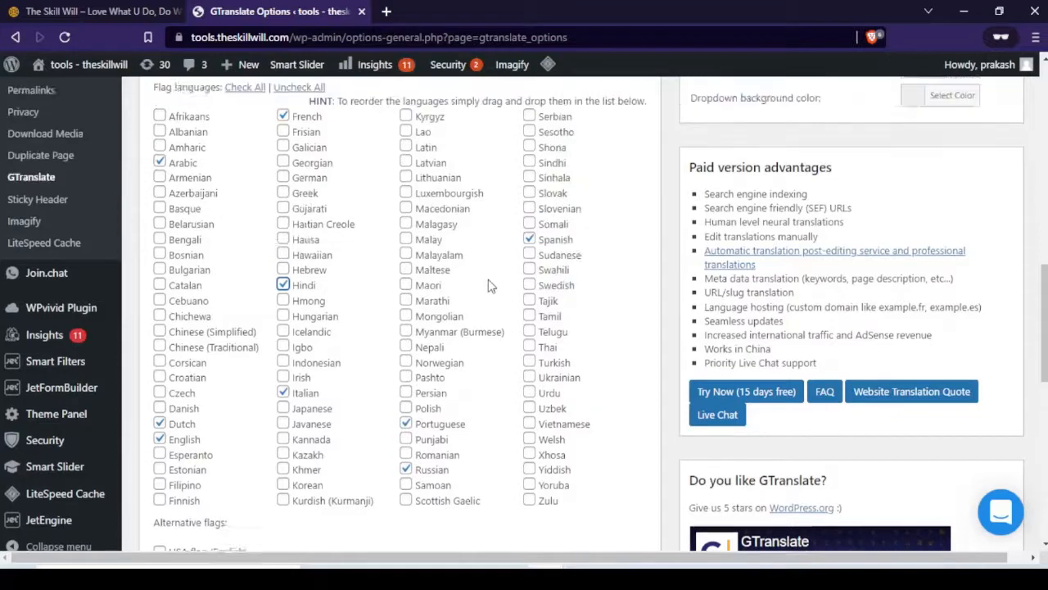
{"action": "scroll", "coordinate": [547, 302], "scroll_direction": "up", "scroll_amount": 2}
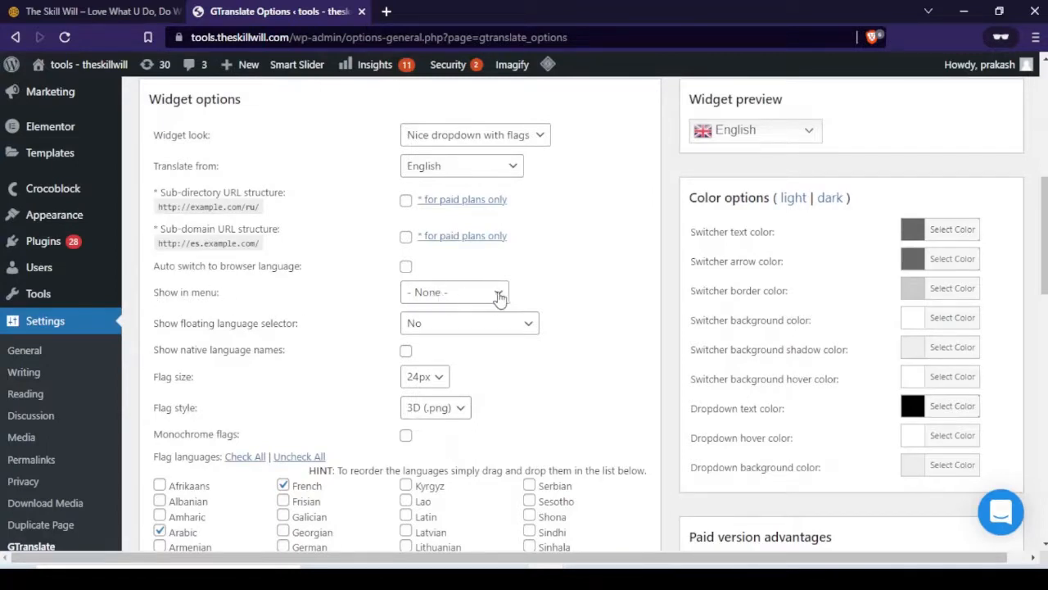
{"action": "left_click", "coordinate": [499, 297]}
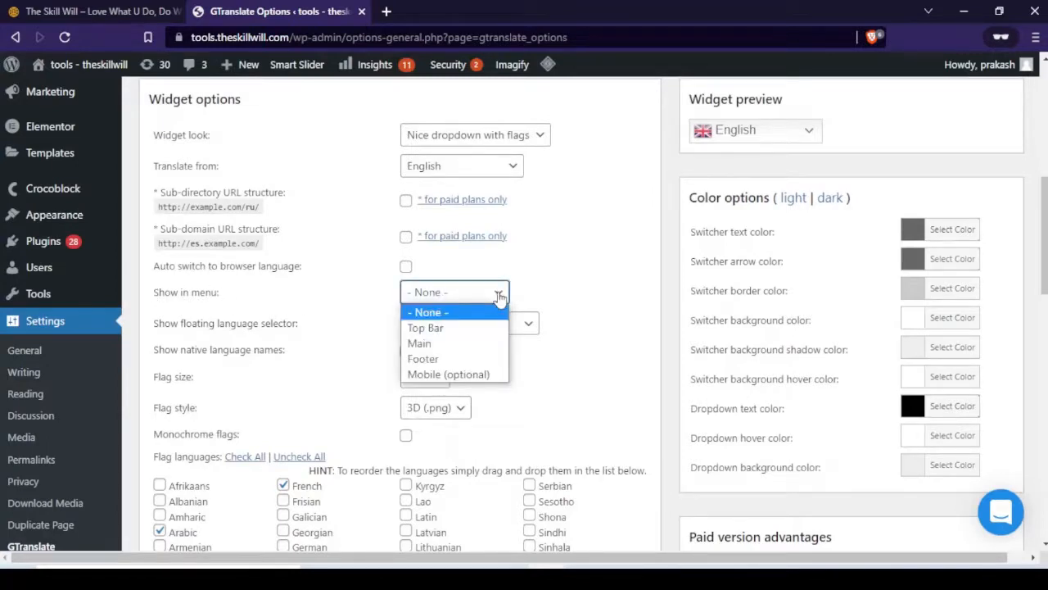
{"action": "left_click", "coordinate": [453, 347]}
Save the changes to the GTranslate options.
{"action": "scroll", "coordinate": [575, 286], "scroll_direction": "down", "scroll_amount": 6}
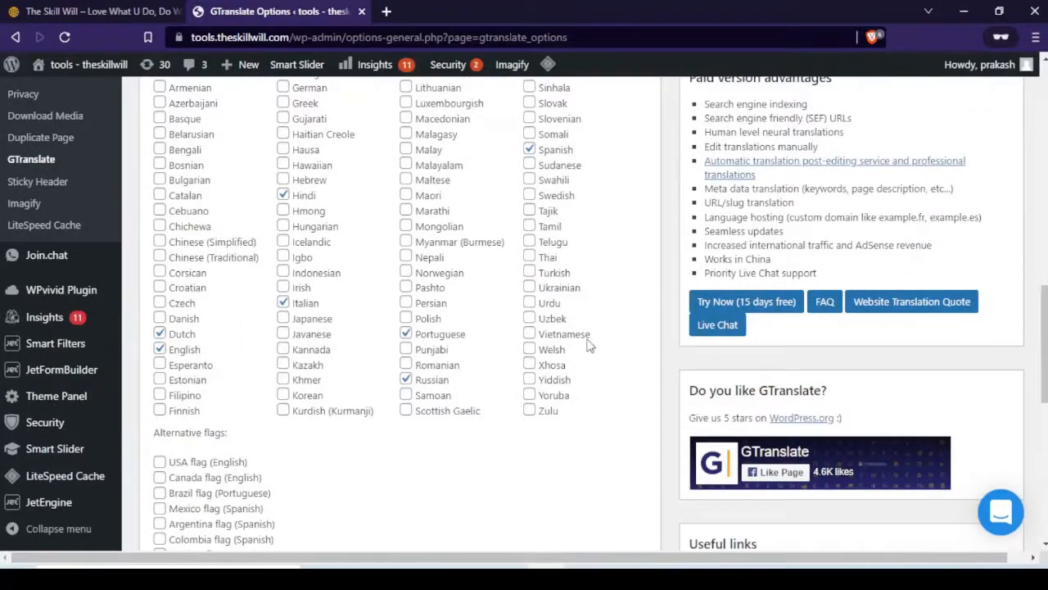
{"action": "scroll", "coordinate": [587, 345], "scroll_direction": "down", "scroll_amount": 10}
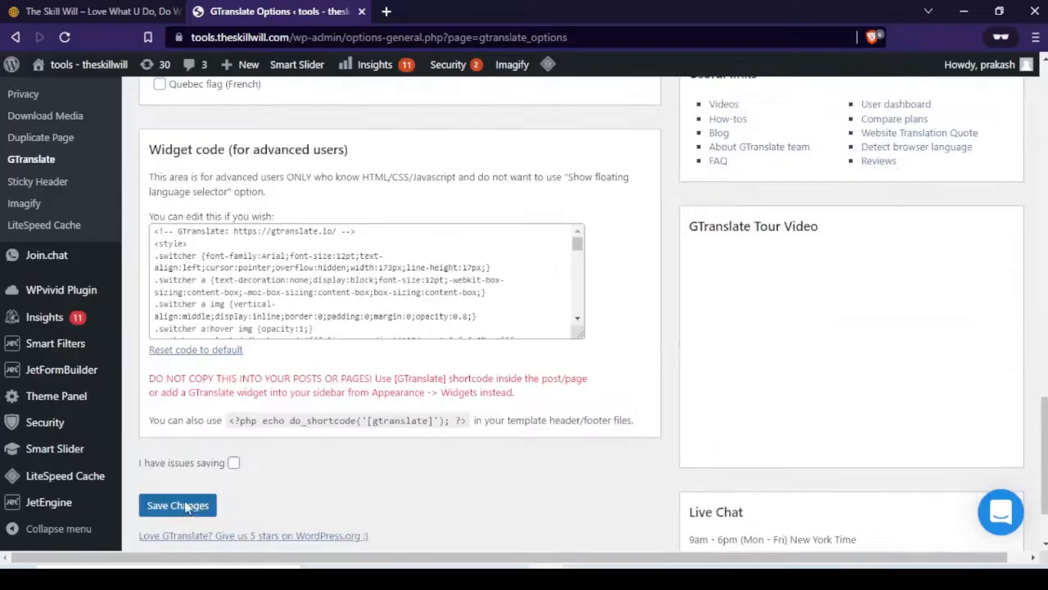
{"action": "left_click", "coordinate": [181, 507]}
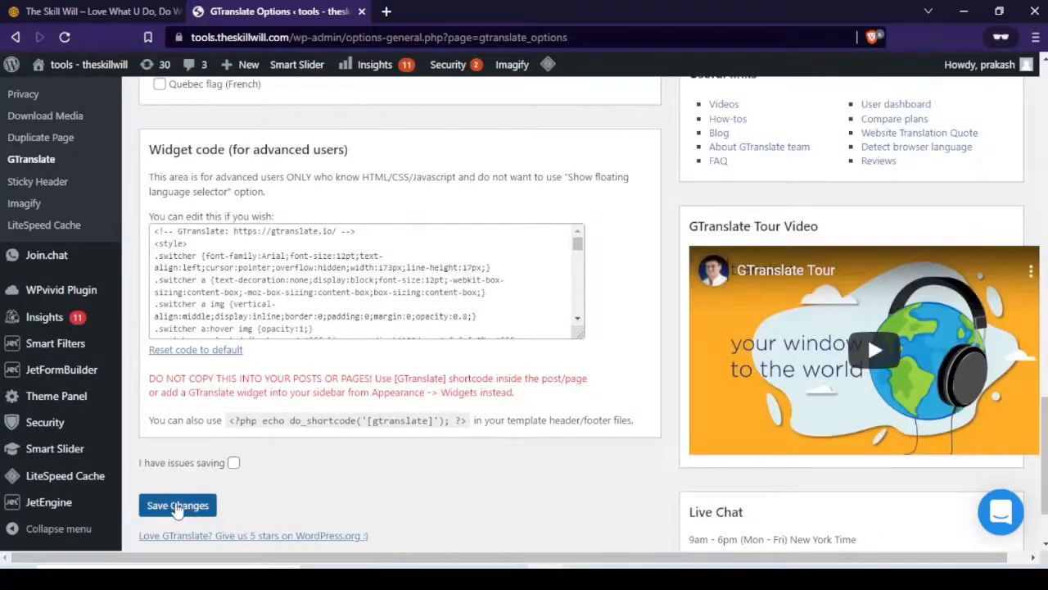
{"action": "left_click", "coordinate": [177, 506]}
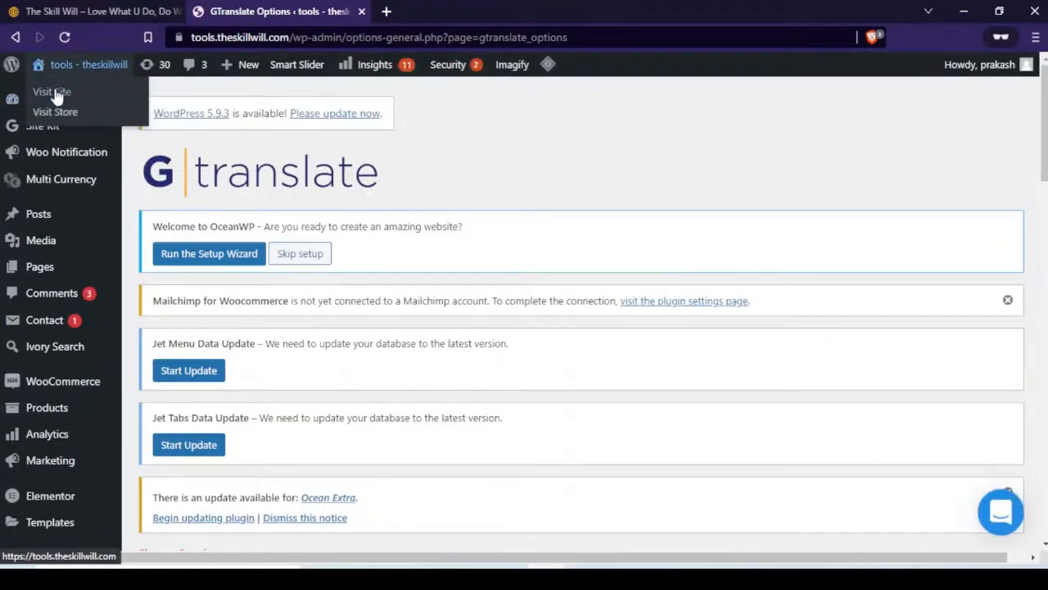
Open the site's front end in a new tab and switch to it.
{"action": "right_click", "coordinate": [78, 99]}
{"action": "left_click", "coordinate": [80, 100]}
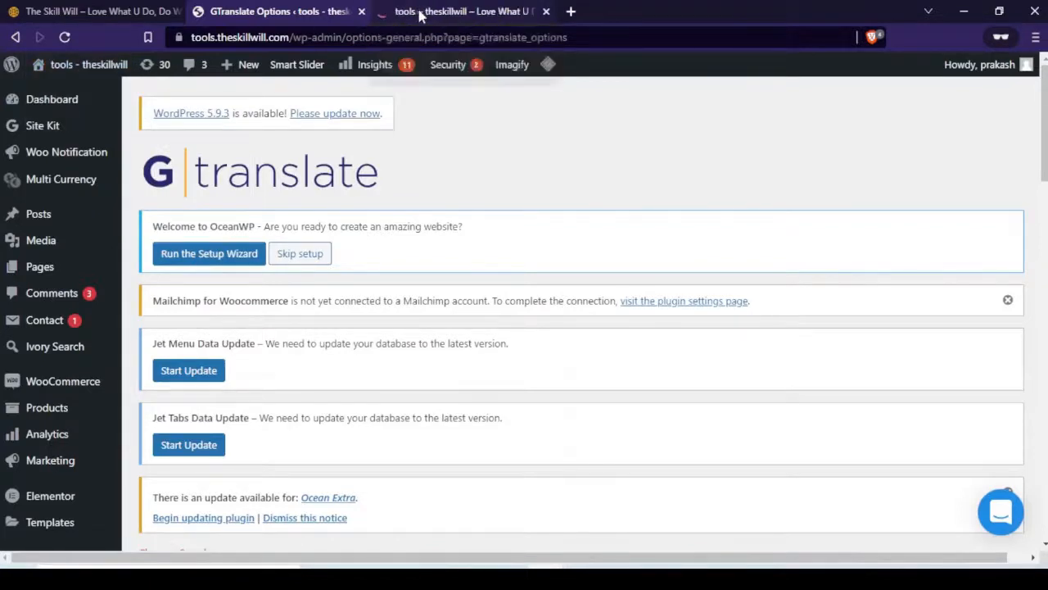
{"action": "left_click", "coordinate": [419, 12]}
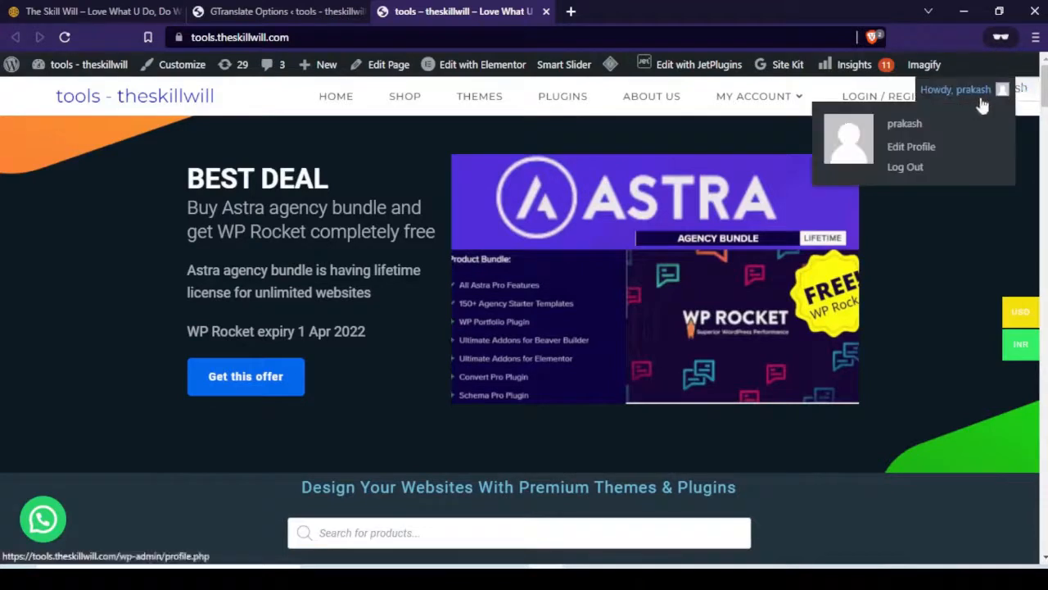
Copy the site's address and load tools.theskillwill.com in a new regular, non-private browser window.
{"action": "key", "text": "ctrl+l"}
{"action": "key", "text": "ctrl+c"}
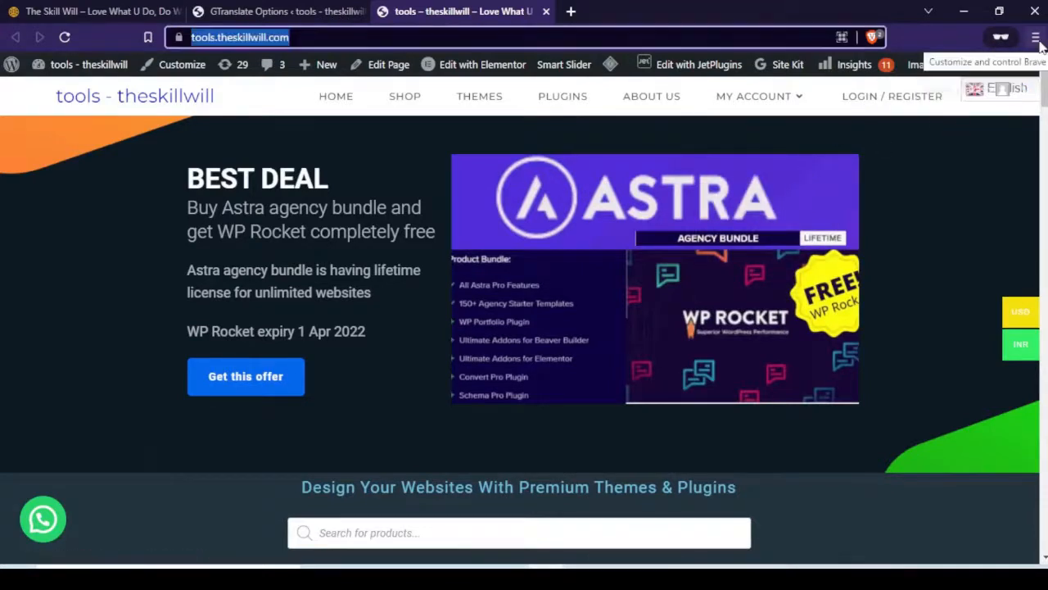
{"action": "left_click", "coordinate": [1036, 39]}
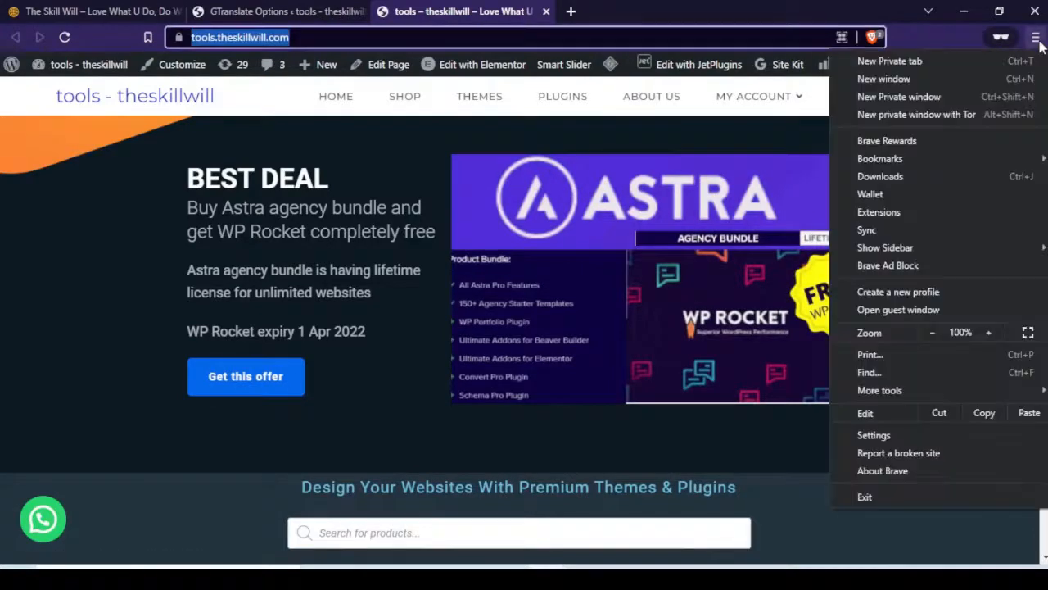
{"action": "left_click", "coordinate": [894, 82]}
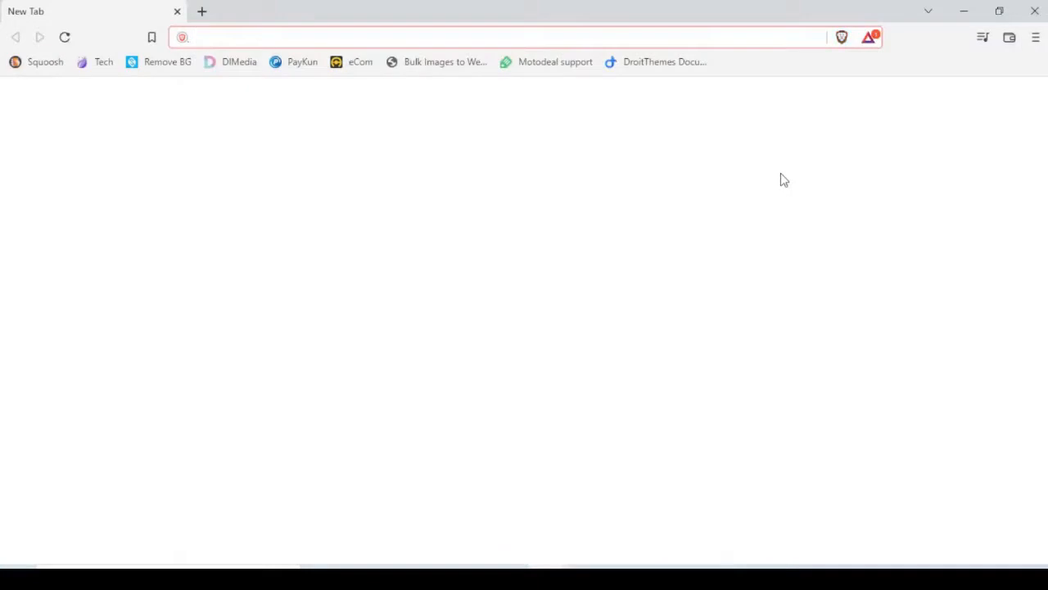
{"action": "key", "text": "ctrl+v"}
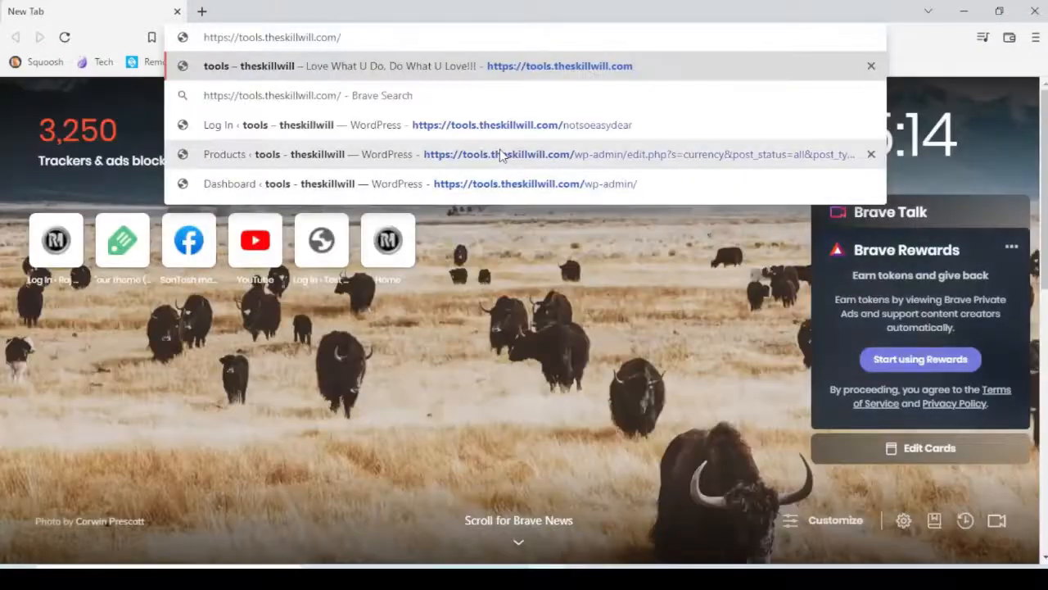
{"action": "key", "text": "Return"}
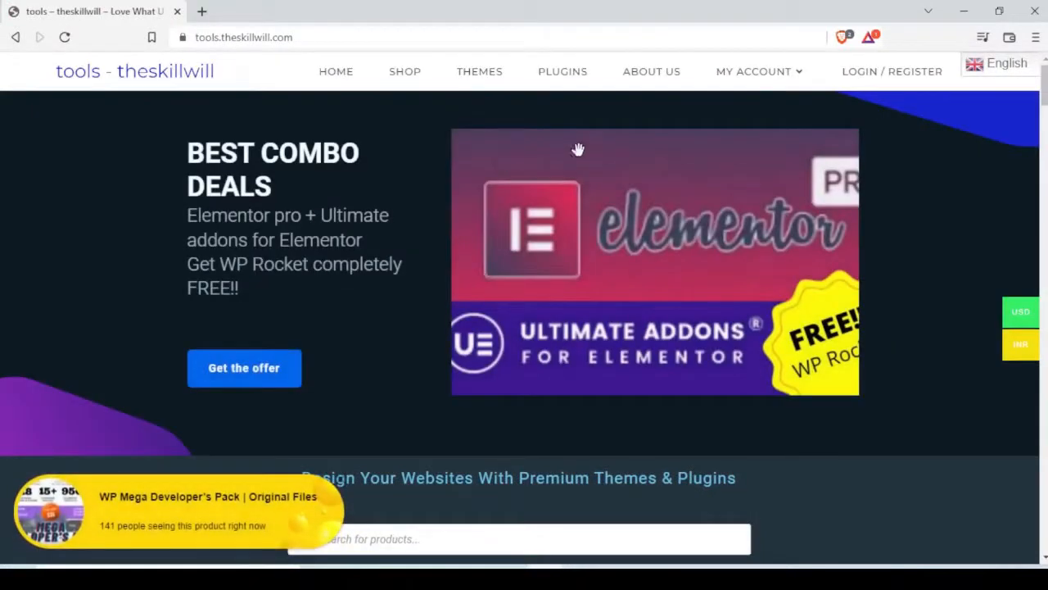
Switch the site to Hindi with the menu language selector and look over the translated home page.
{"action": "left_click", "coordinate": [990, 77]}
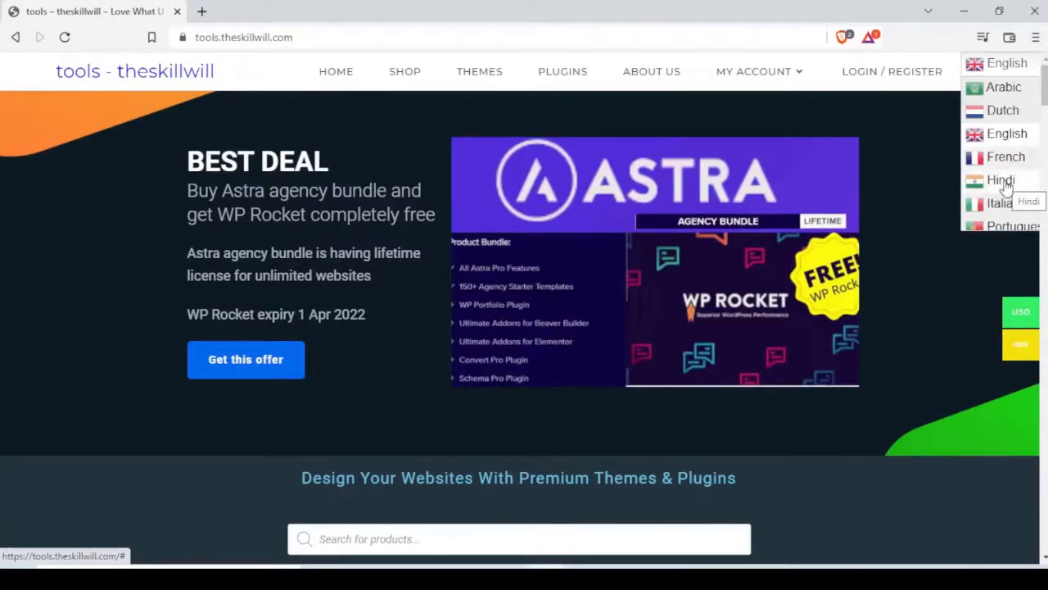
{"action": "left_click", "coordinate": [1003, 181]}
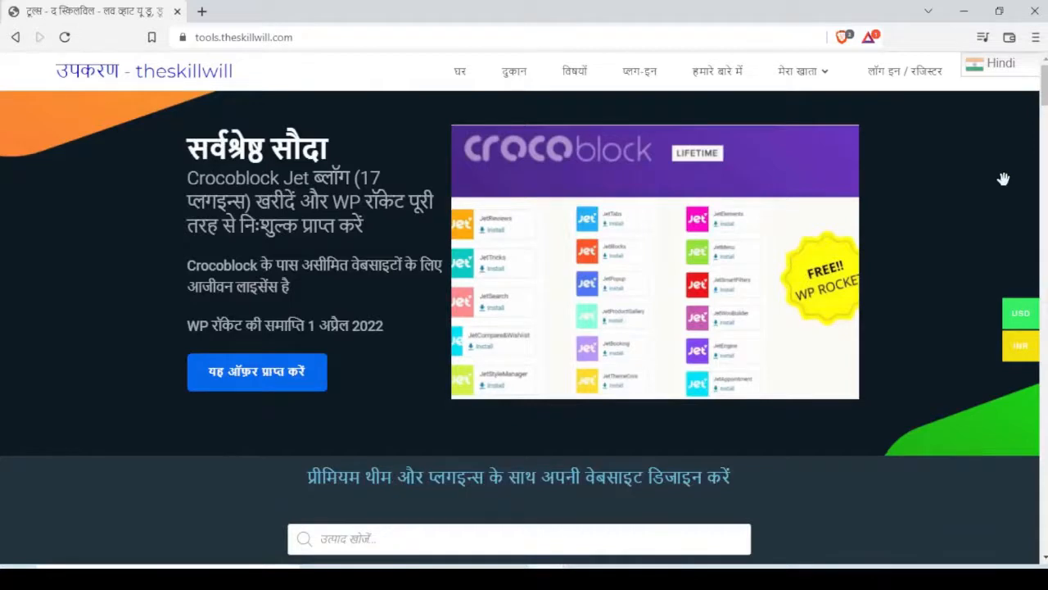
{"action": "scroll", "coordinate": [1003, 179], "scroll_direction": "down", "scroll_amount": 6}
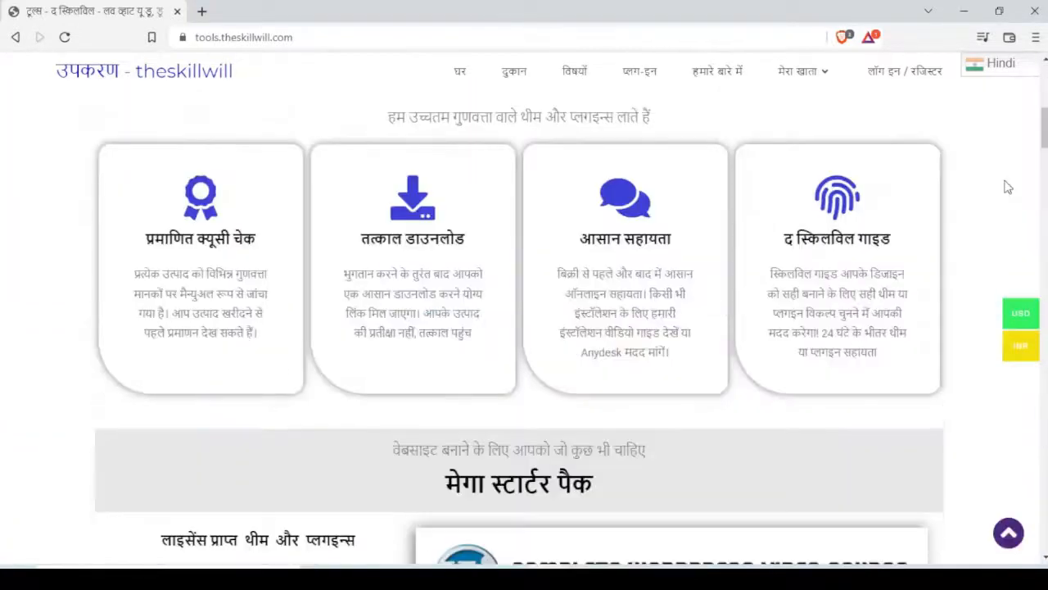
{"action": "scroll", "coordinate": [855, 252], "scroll_direction": "up", "scroll_amount": 5}
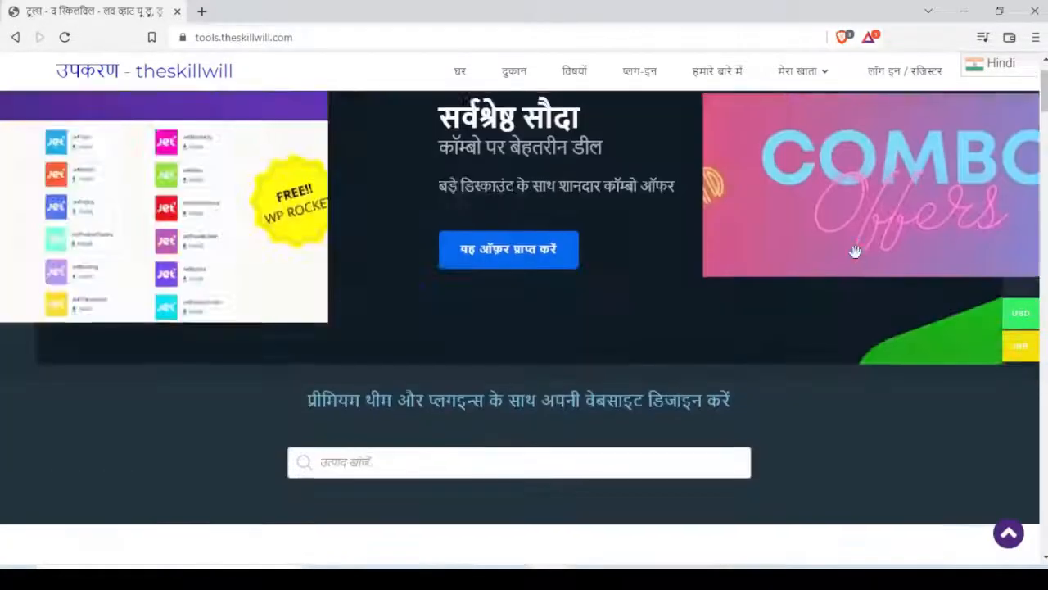
Switch the site to French with the language selector, look over the translated home page, and minimize the window.
{"action": "left_click", "coordinate": [1000, 67]}
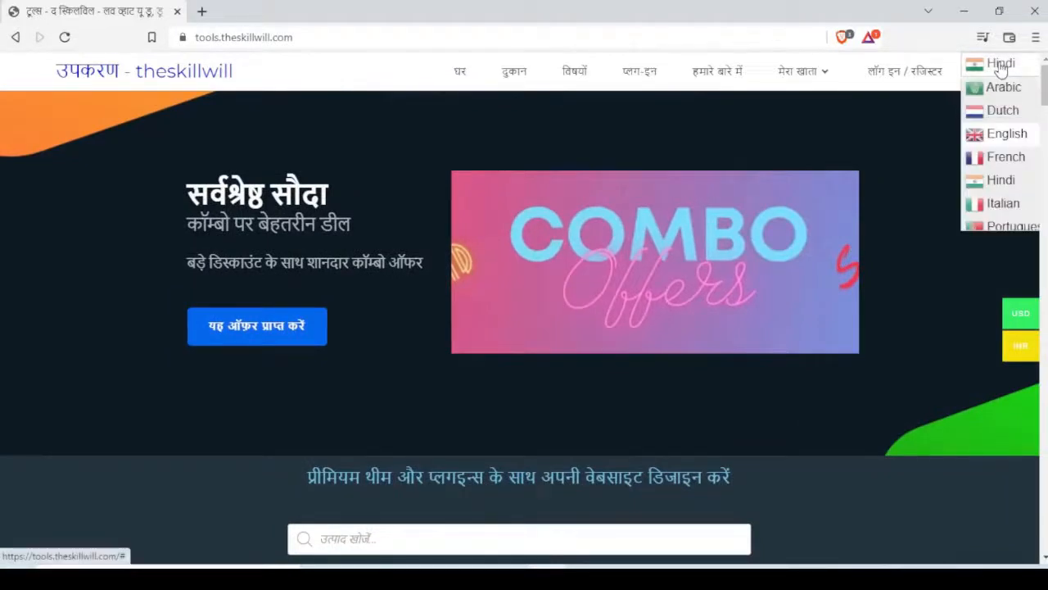
{"action": "left_click", "coordinate": [1006, 158]}
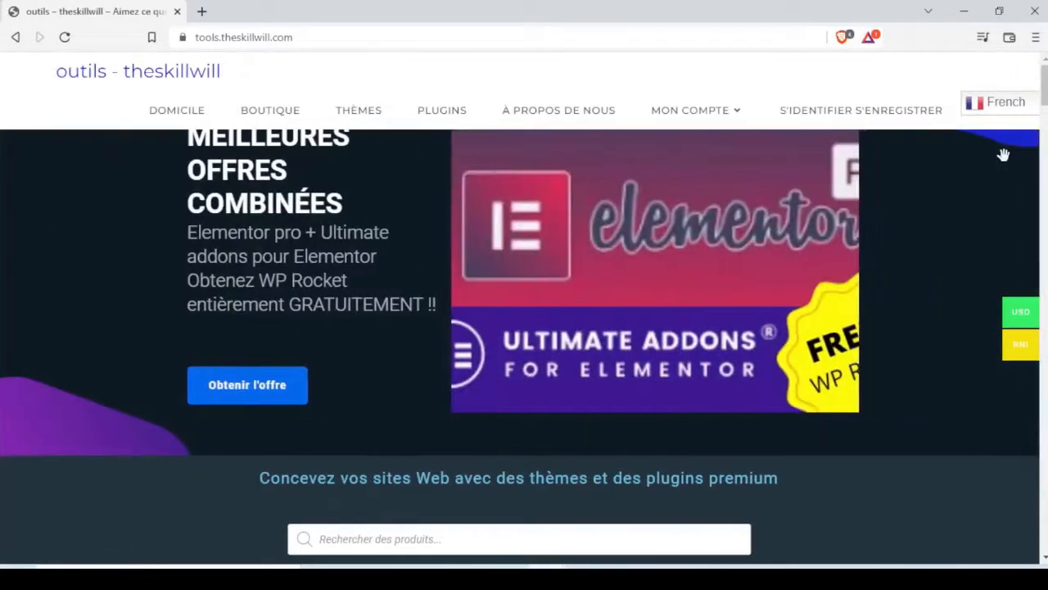
{"action": "scroll", "coordinate": [950, 227], "scroll_direction": "down", "scroll_amount": 10}
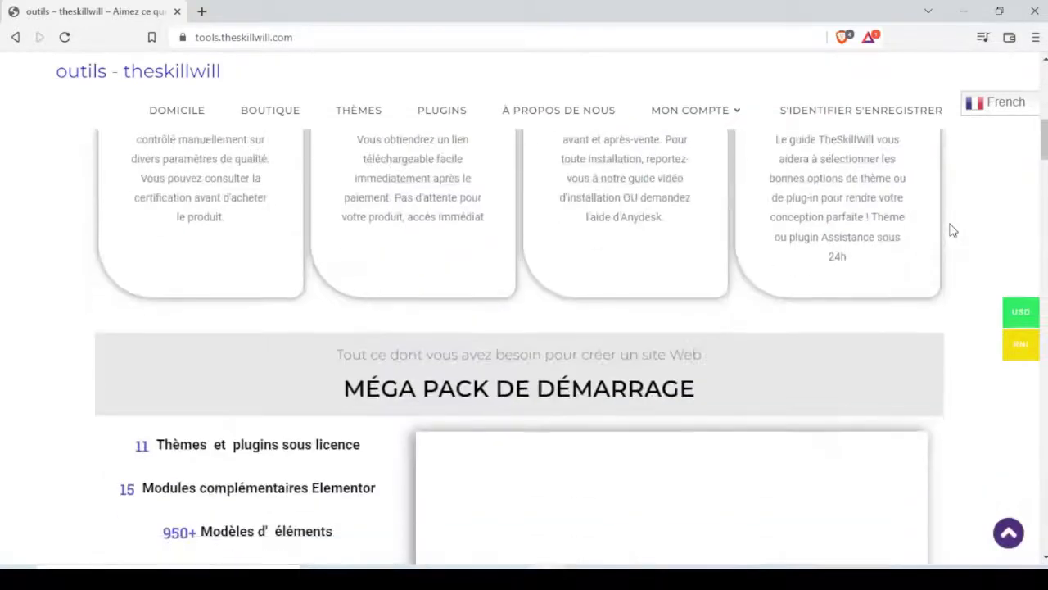
{"action": "scroll", "coordinate": [953, 231], "scroll_direction": "down", "scroll_amount": 4}
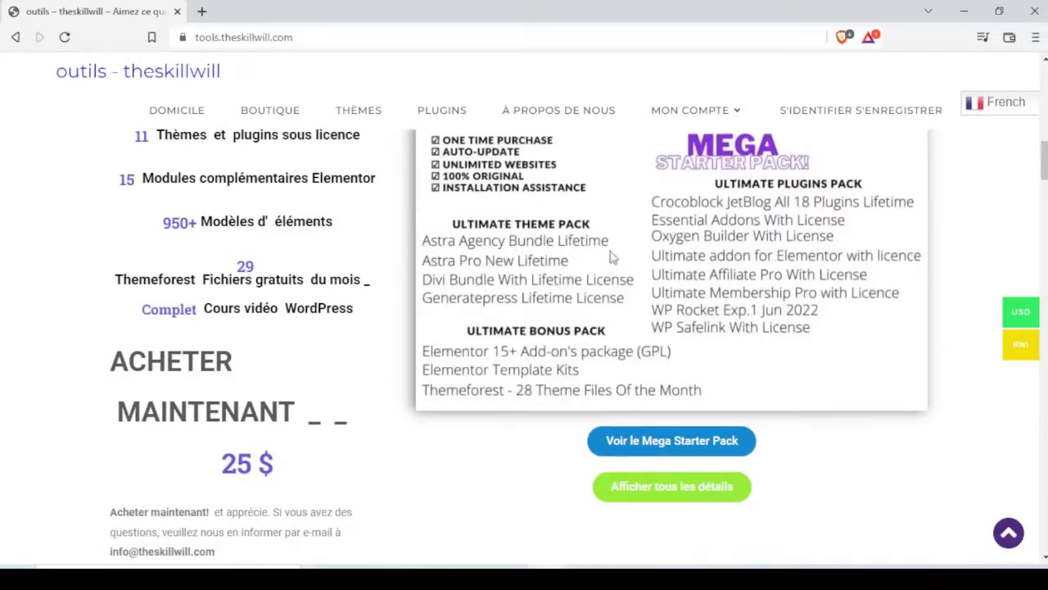
{"action": "scroll", "coordinate": [653, 273], "scroll_direction": "up", "scroll_amount": 12}
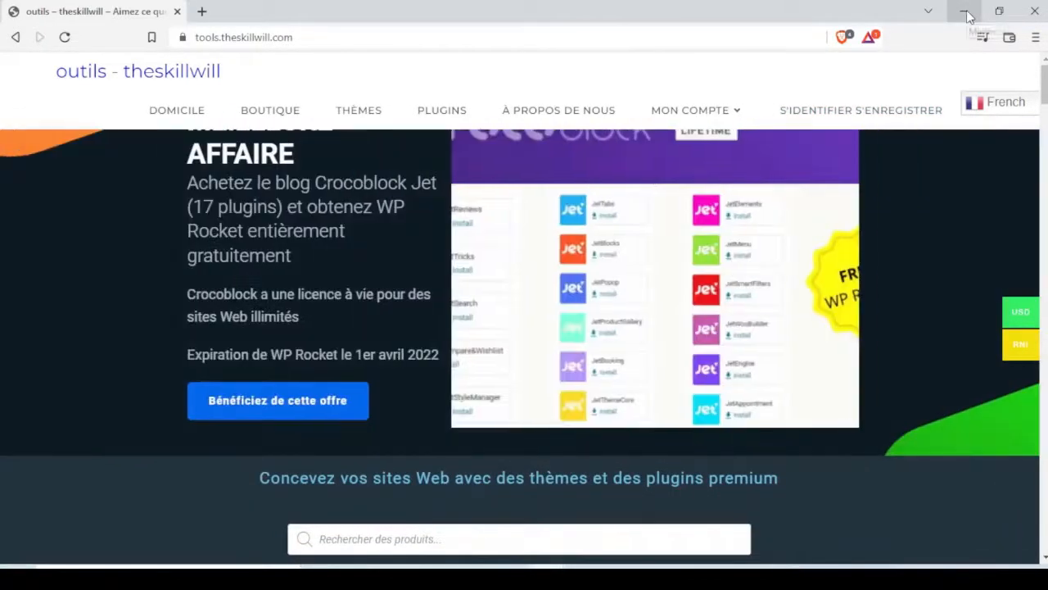
{"action": "left_click", "coordinate": [966, 14]}
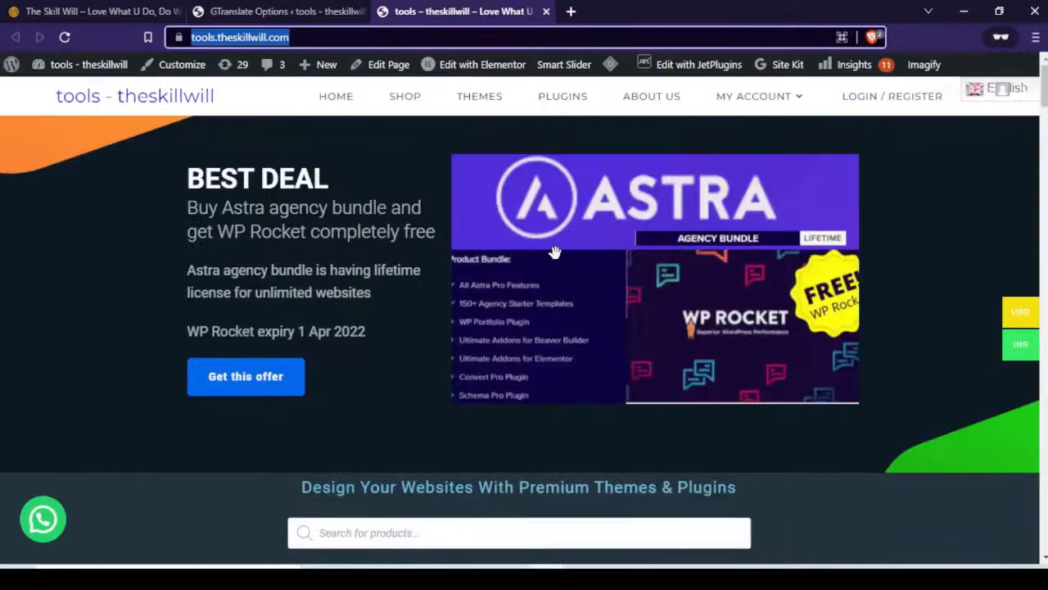
Enable automatic switching to the browser language in the GTranslate options and save the changes.
{"action": "left_click", "coordinate": [257, 12]}
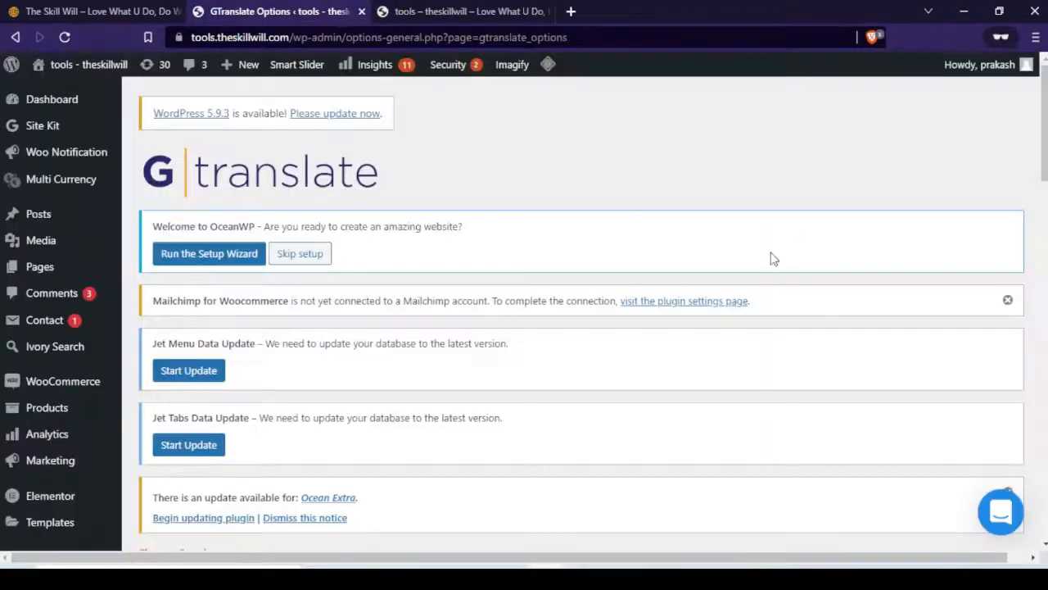
{"action": "scroll", "coordinate": [774, 259], "scroll_direction": "down", "scroll_amount": 6}
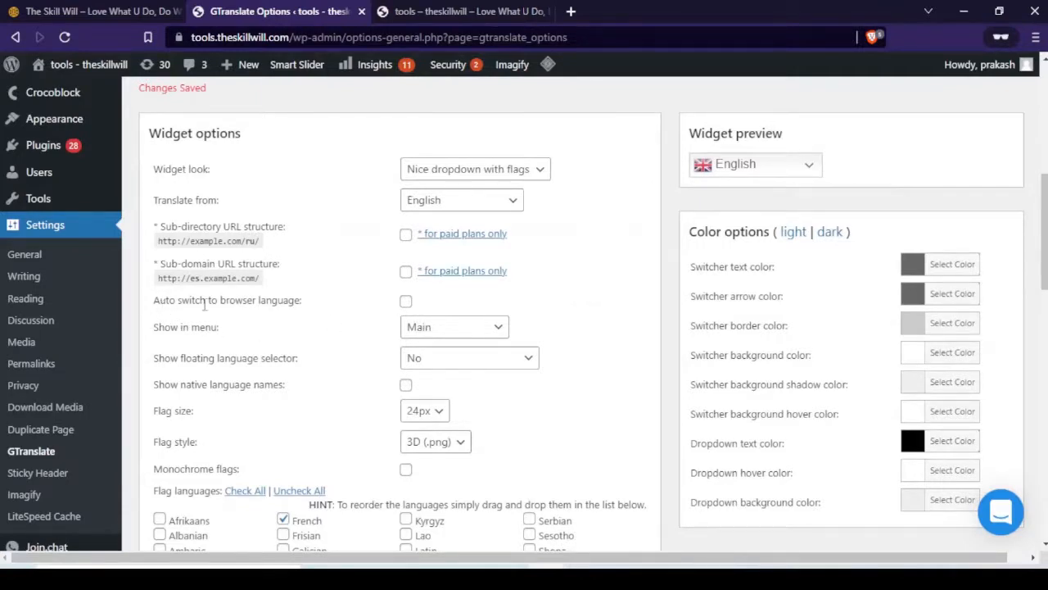
{"action": "left_click", "coordinate": [406, 302]}
{"action": "scroll", "coordinate": [577, 294], "scroll_direction": "down", "scroll_amount": 15}
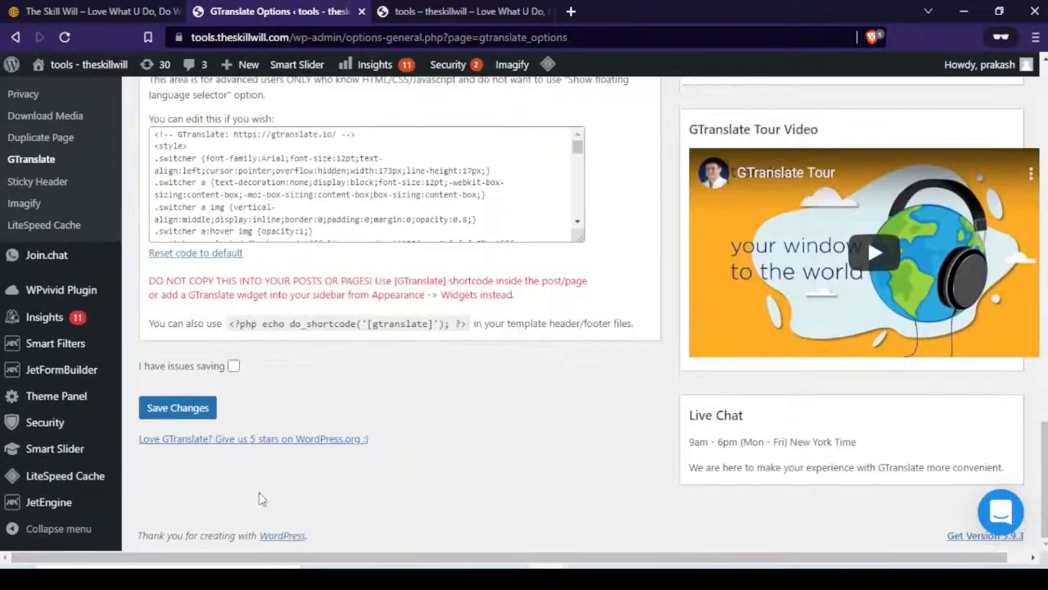
{"action": "left_click", "coordinate": [197, 417]}
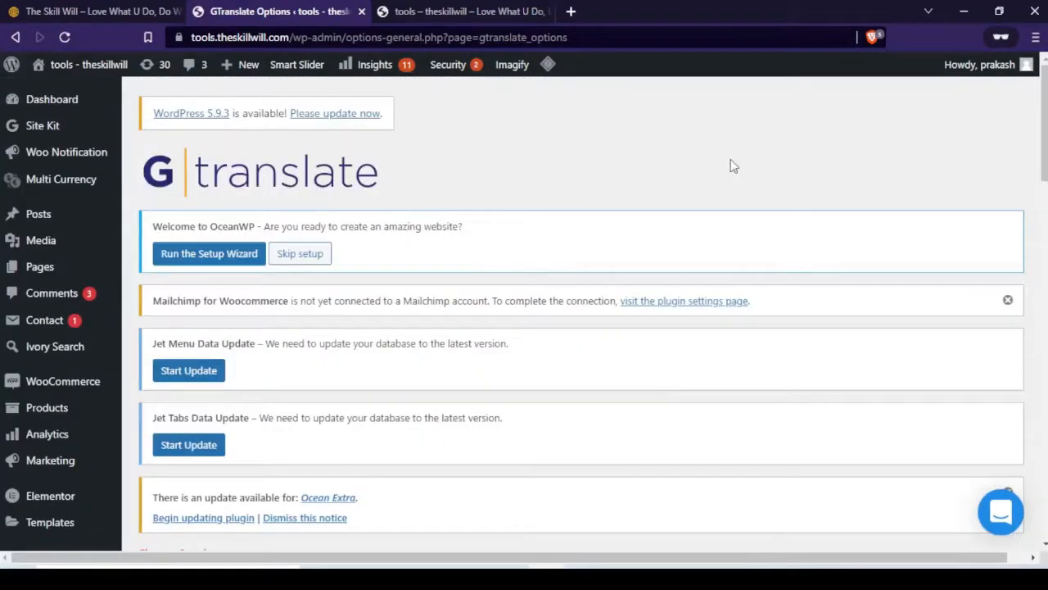
{"action": "mouse_move", "coordinate": [623, 578]}
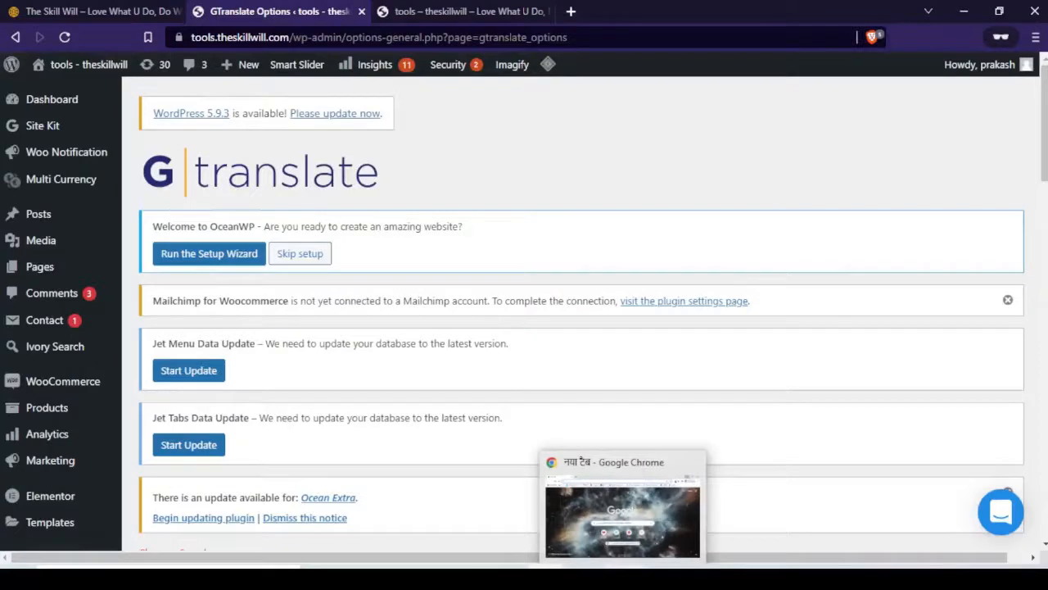
{"action": "left_click", "coordinate": [622, 514]}
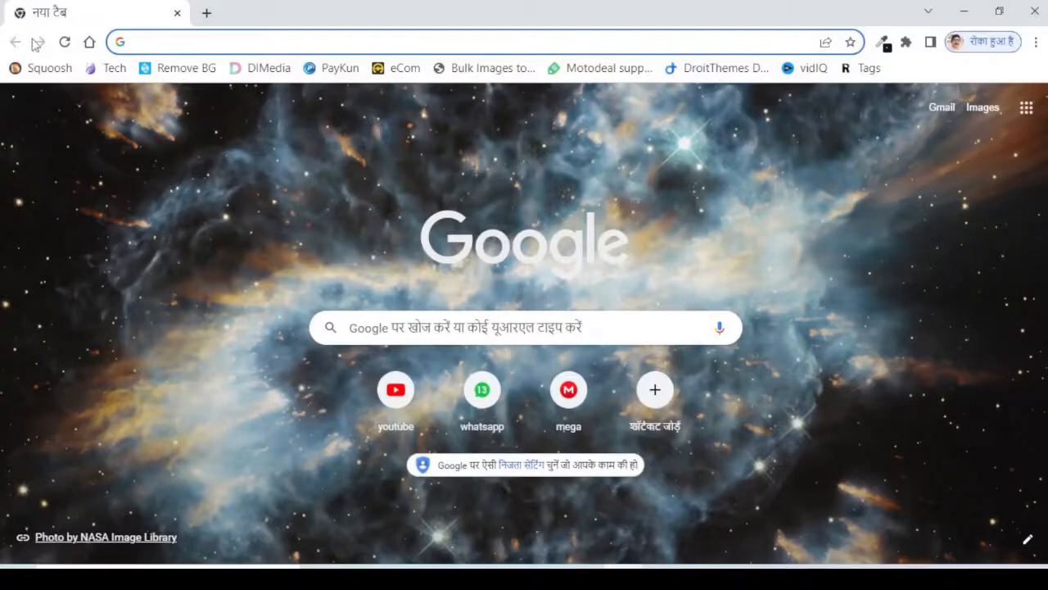
{"action": "left_click", "coordinate": [176, 44]}
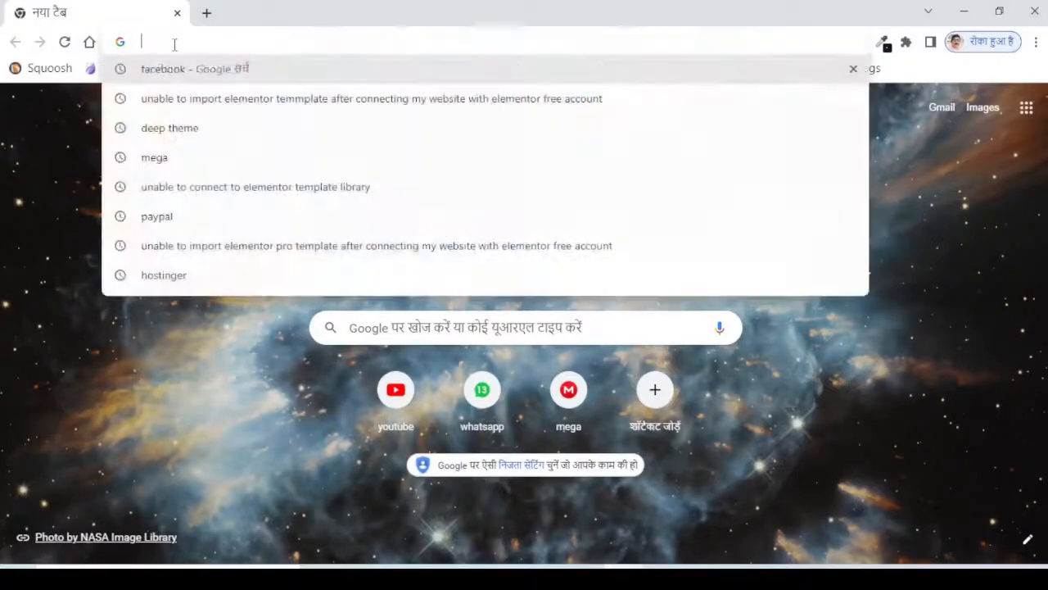
{"action": "type", "text": "https://tools.theskillwill.com/"}
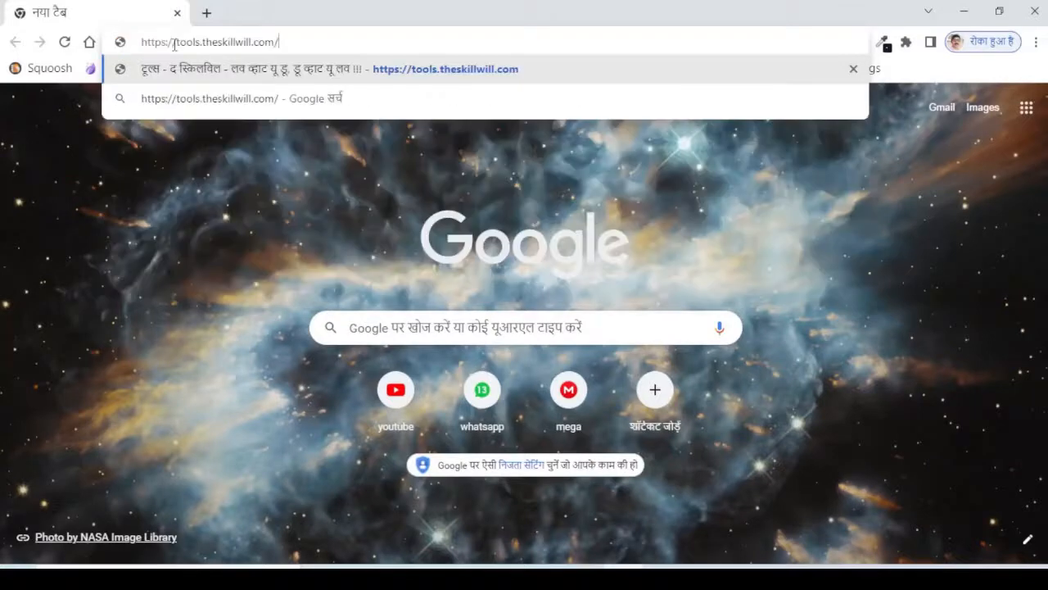
{"action": "key", "text": "Return"}
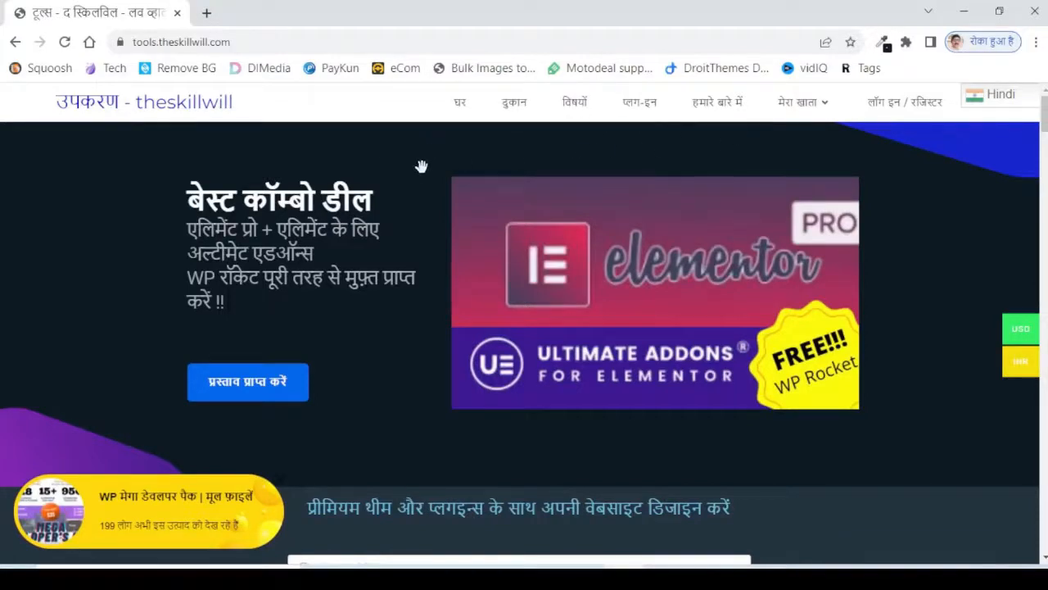
{"action": "scroll", "coordinate": [421, 164], "scroll_direction": "down", "scroll_amount": 5}
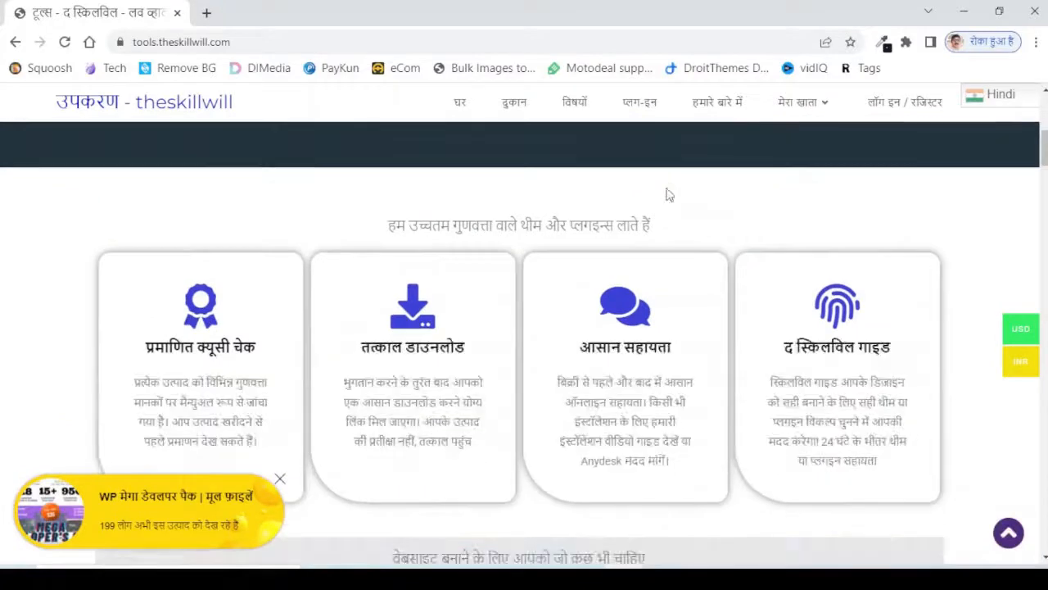
{"action": "left_click", "coordinate": [966, 16]}
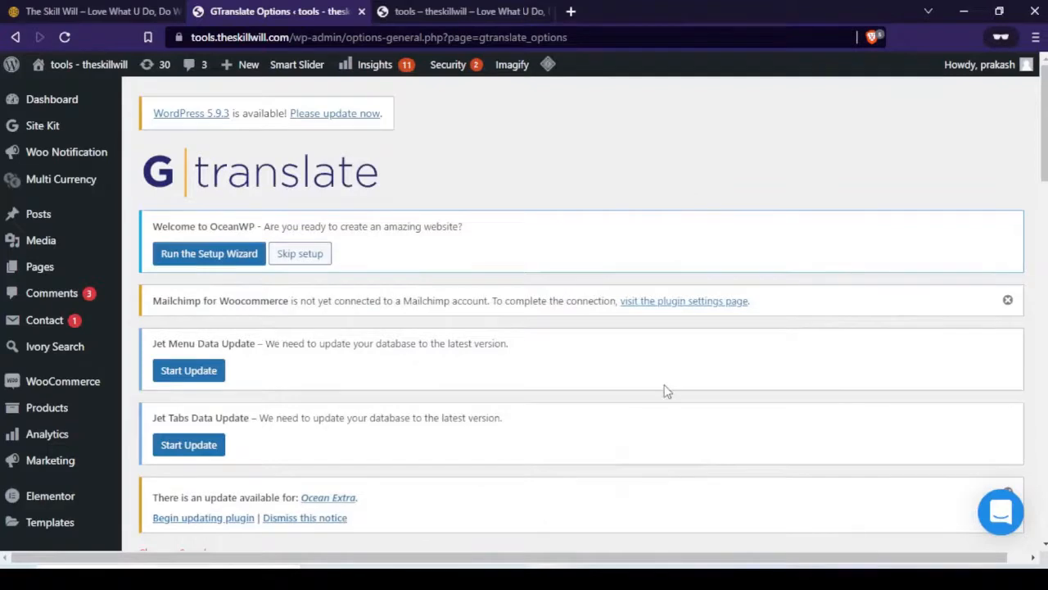
Enable showing native language names in the GTranslate widget options and check the flag languages list.
{"action": "scroll", "coordinate": [665, 392], "scroll_direction": "down", "scroll_amount": 7}
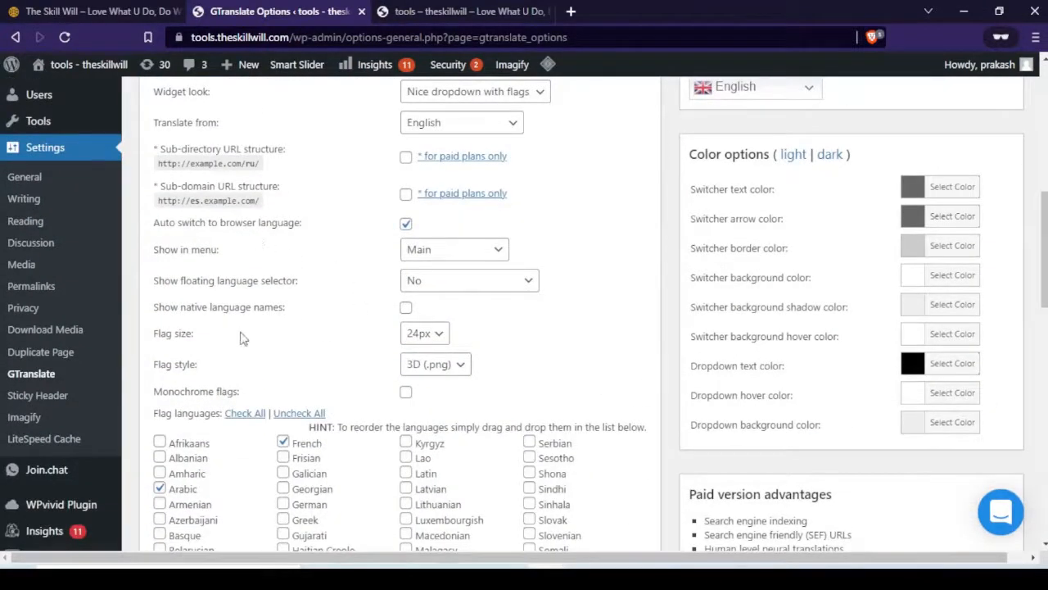
{"action": "left_click", "coordinate": [406, 309]}
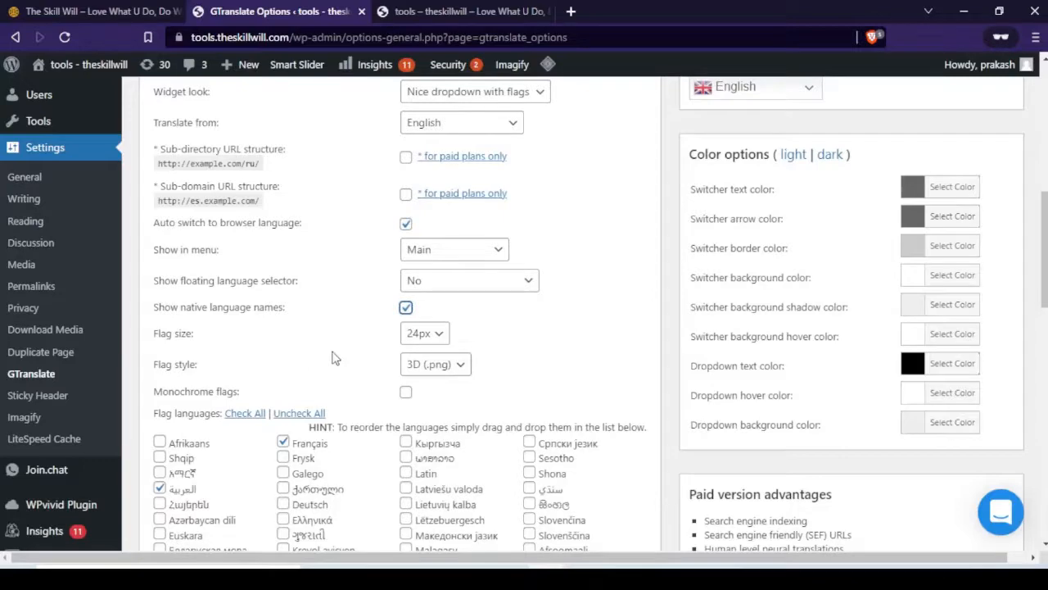
{"action": "scroll", "coordinate": [358, 376], "scroll_direction": "down", "scroll_amount": 1}
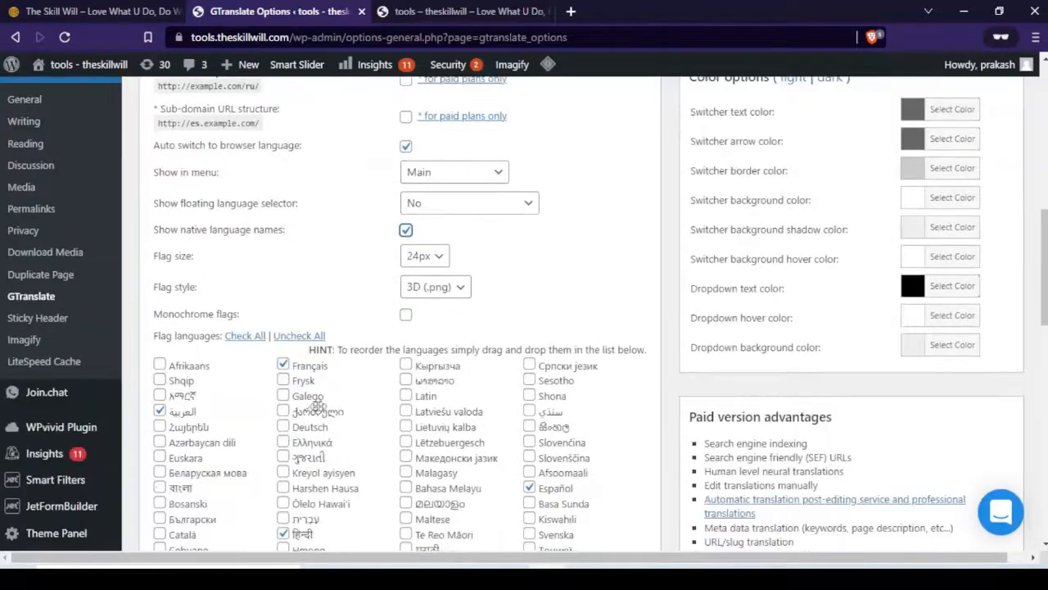
Expand the language list in the widget preview to check the native language names, and close it.
{"action": "scroll", "coordinate": [580, 281], "scroll_direction": "up", "scroll_amount": 3}
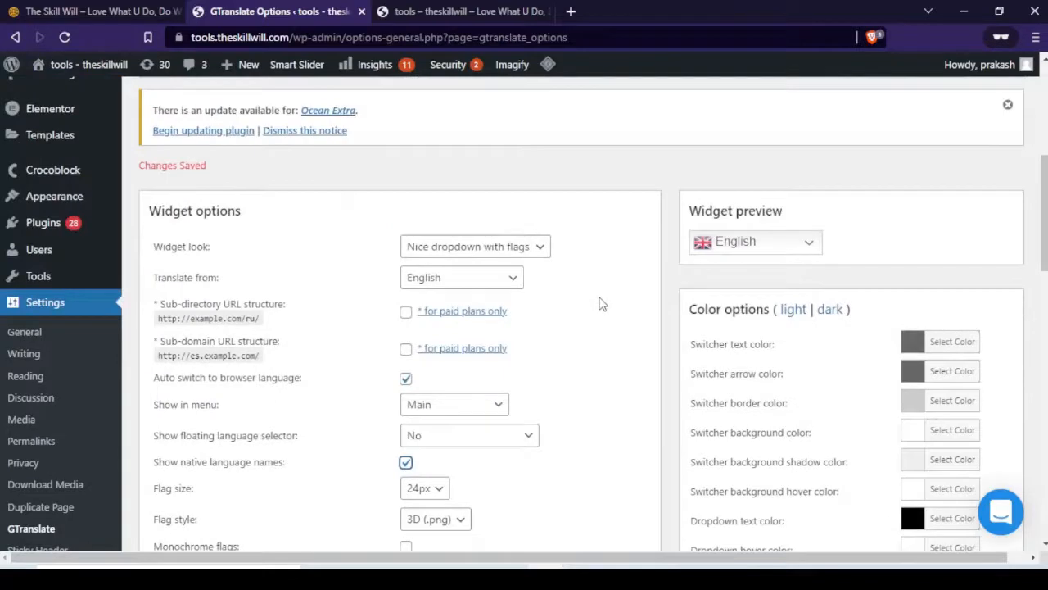
{"action": "left_click", "coordinate": [809, 244]}
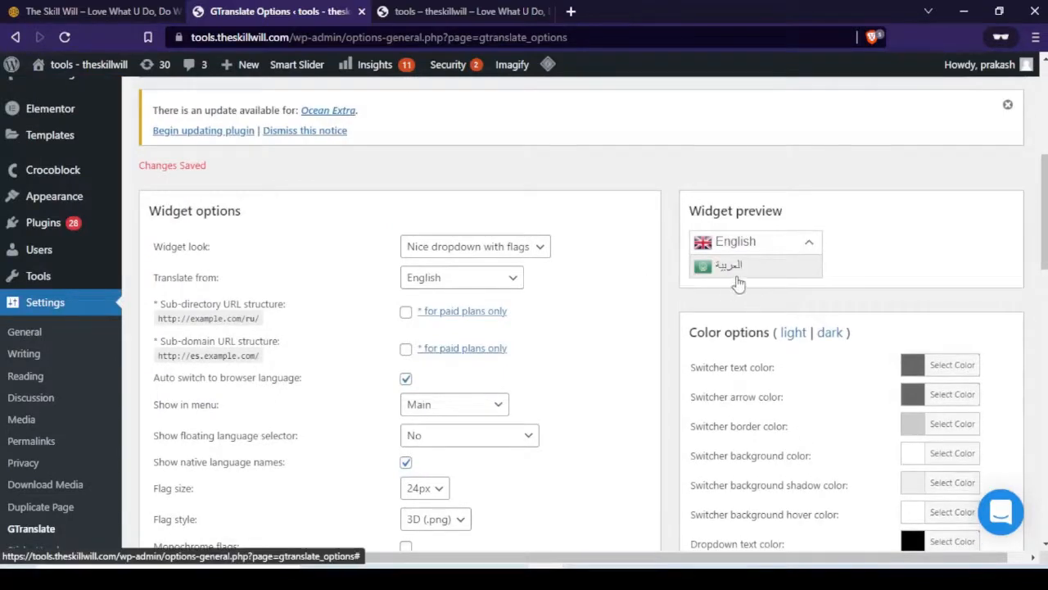
{"action": "left_click", "coordinate": [806, 247]}
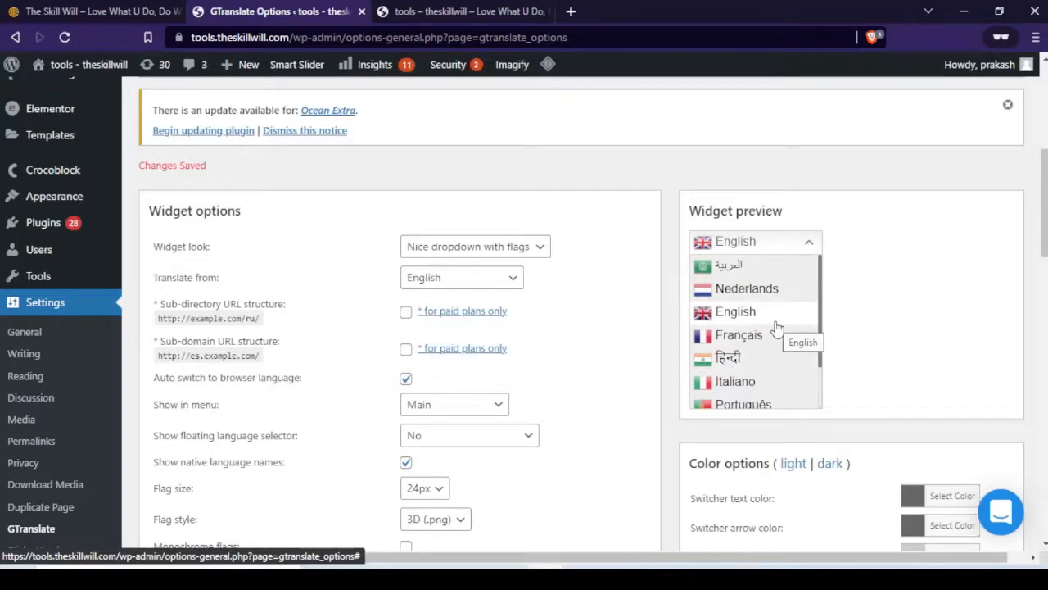
{"action": "left_click", "coordinate": [668, 234]}
Save the GTranslate changes, and in Google Chrome open the site's Shop page to check the native language names in the selector.
{"action": "scroll", "coordinate": [574, 256], "scroll_direction": "down", "scroll_amount": 15}
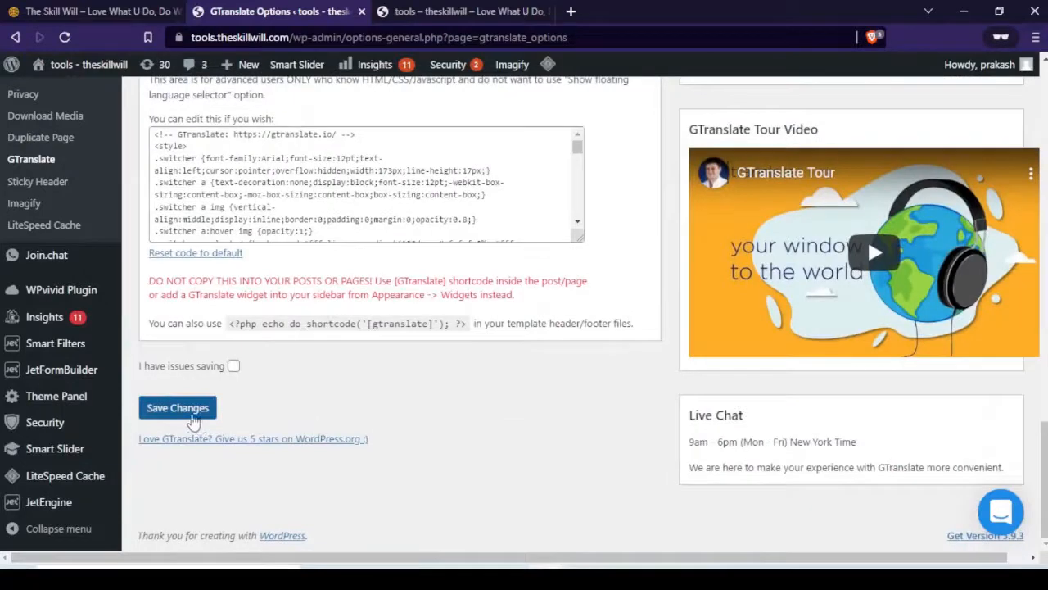
{"action": "left_click", "coordinate": [193, 419]}
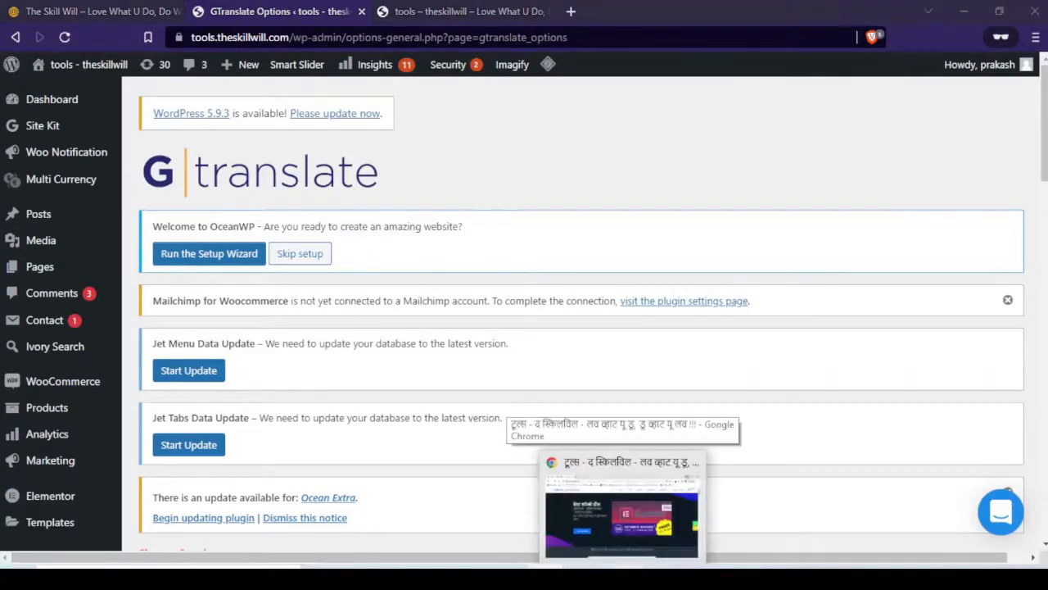
{"action": "left_click", "coordinate": [620, 515]}
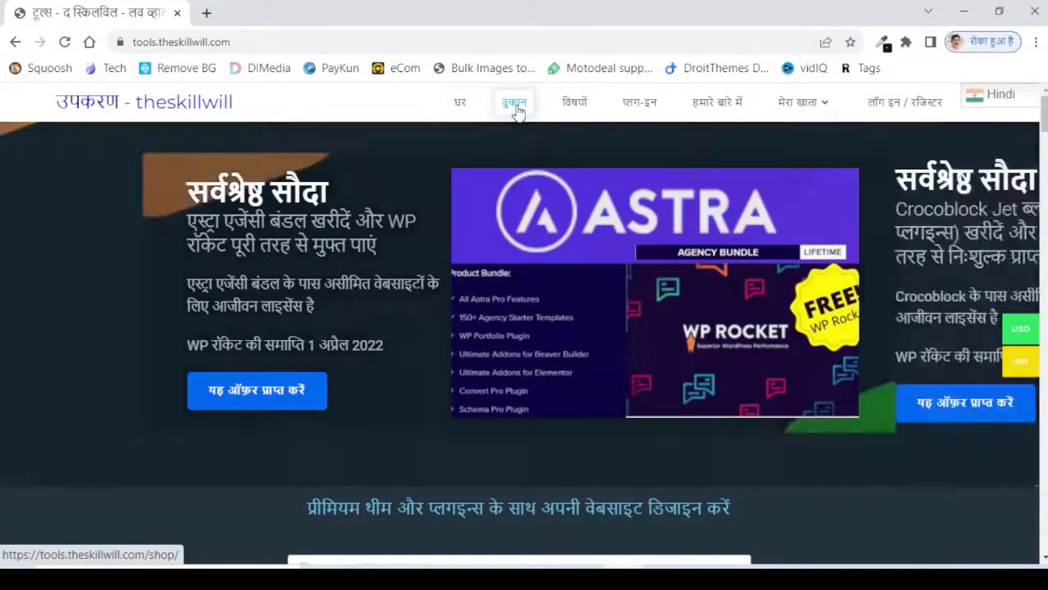
{"action": "left_click", "coordinate": [516, 107]}
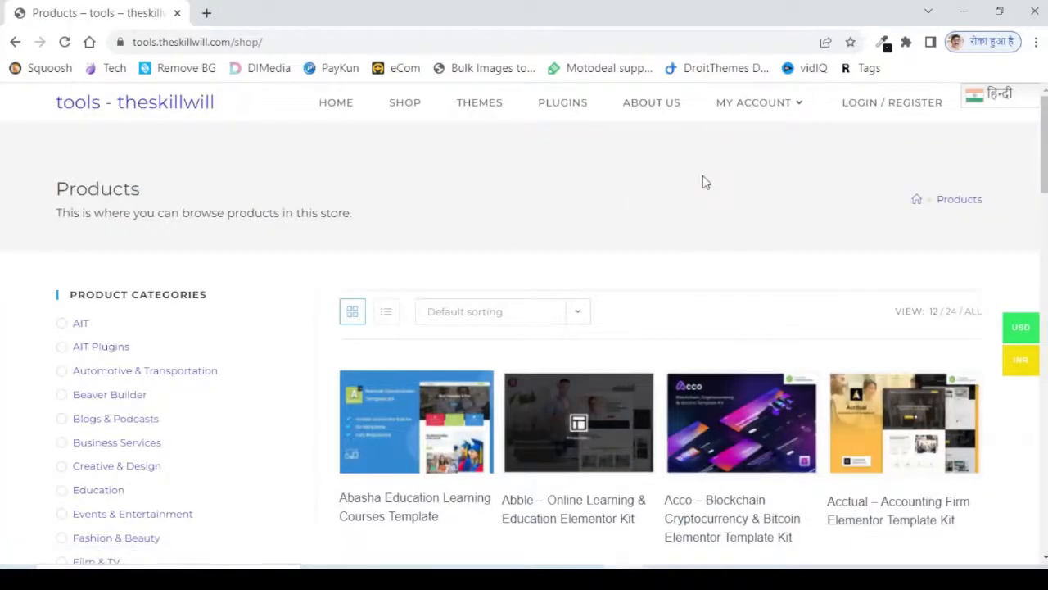
{"action": "left_click", "coordinate": [998, 101]}
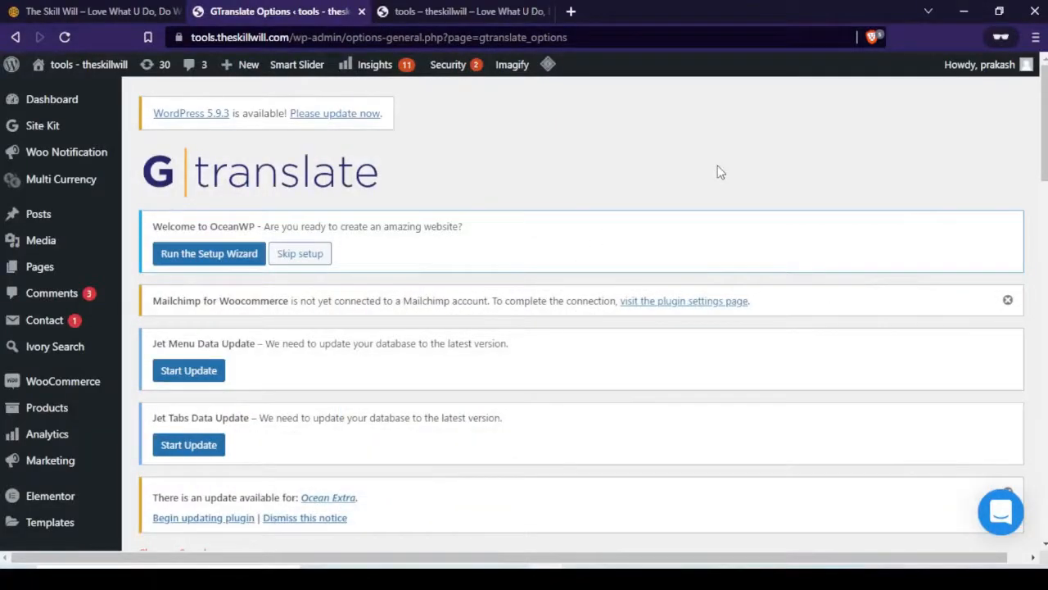
Return to the GTranslate options in the Brave browser and set the widget look to Flags.
{"action": "scroll", "coordinate": [718, 172], "scroll_direction": "down", "scroll_amount": 4}
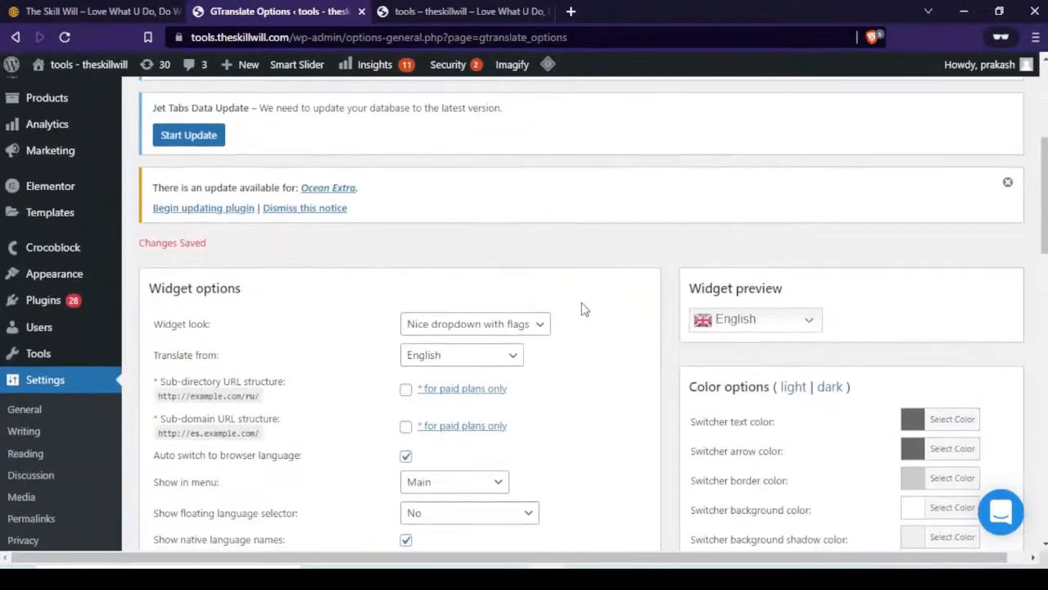
{"action": "scroll", "coordinate": [588, 301], "scroll_direction": "down", "scroll_amount": 1}
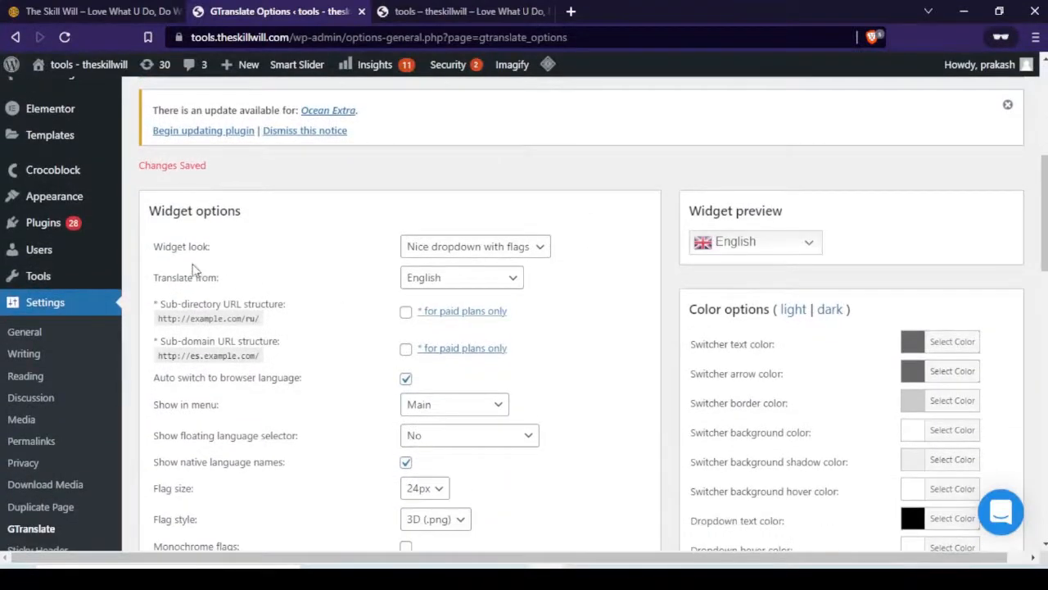
{"action": "left_click", "coordinate": [540, 248]}
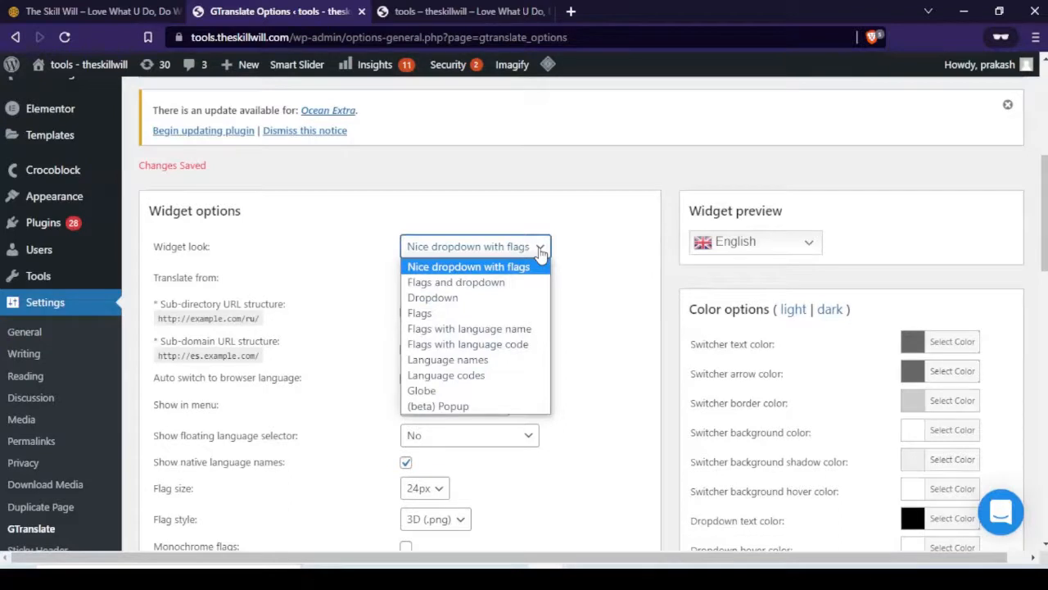
{"action": "left_click", "coordinate": [437, 319]}
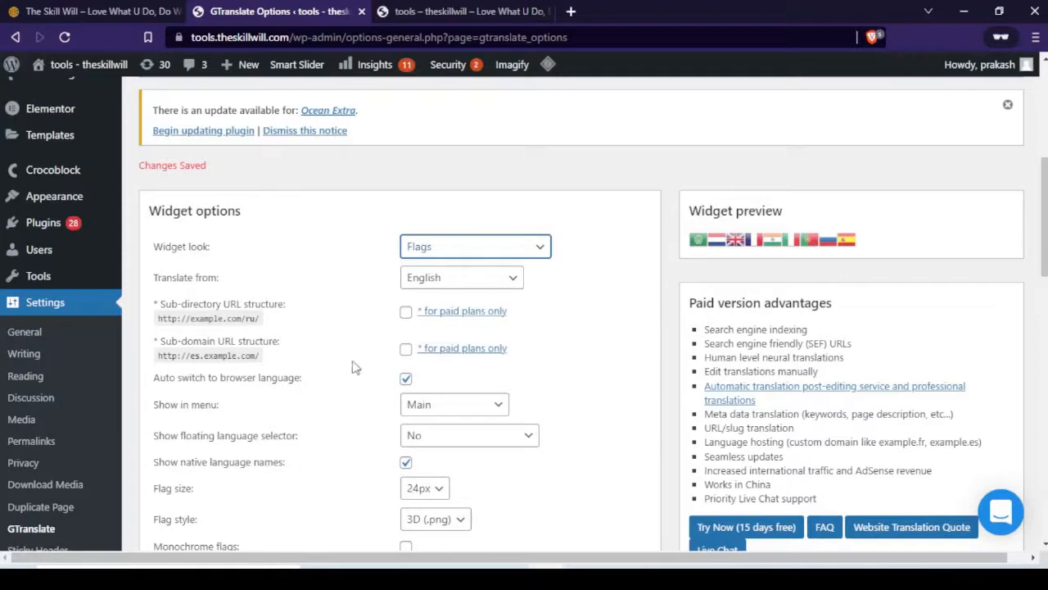
Set the language selector to show in the Footer menu and save the GTranslate changes.
{"action": "left_click", "coordinate": [502, 408]}
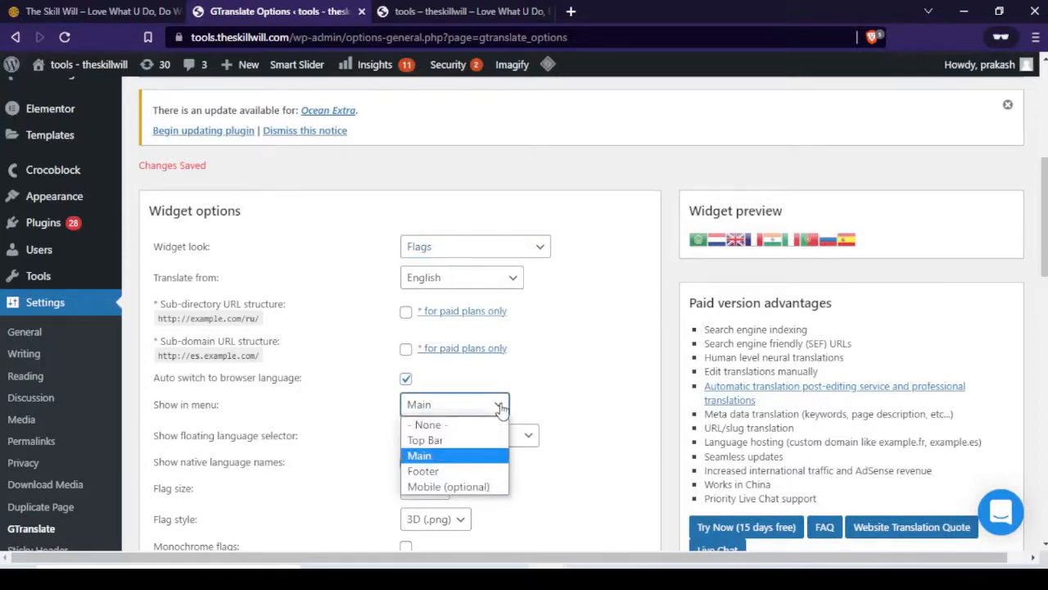
{"action": "left_click", "coordinate": [468, 473]}
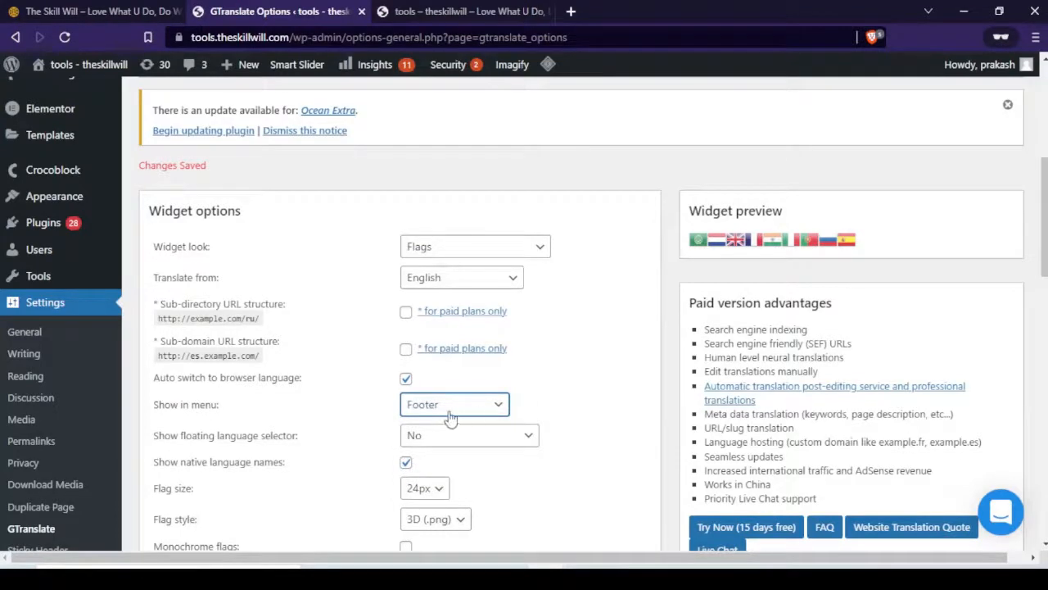
{"action": "scroll", "coordinate": [536, 392], "scroll_direction": "down", "scroll_amount": 15}
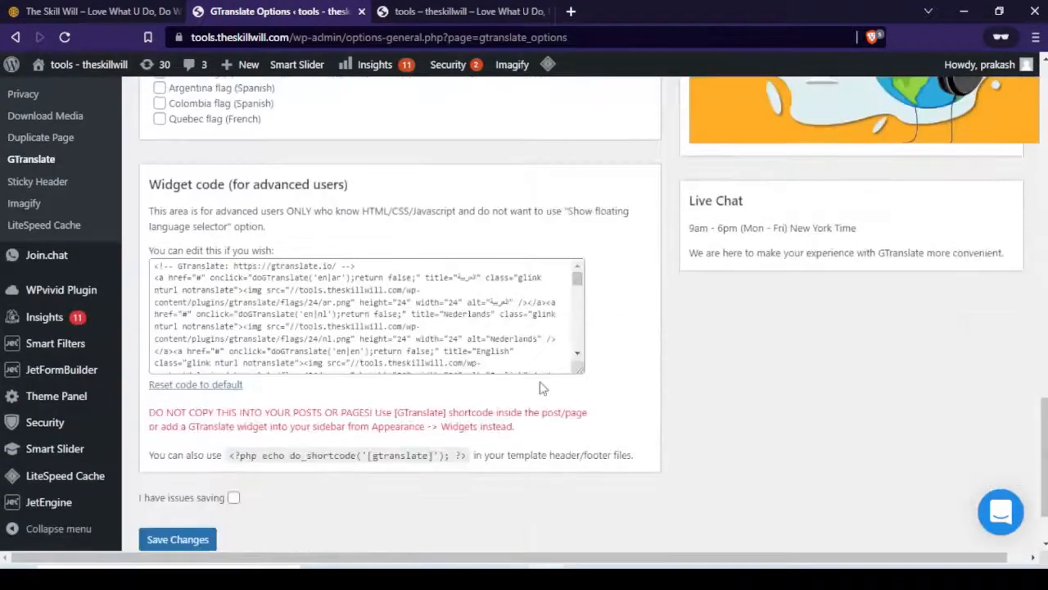
{"action": "left_click", "coordinate": [188, 460]}
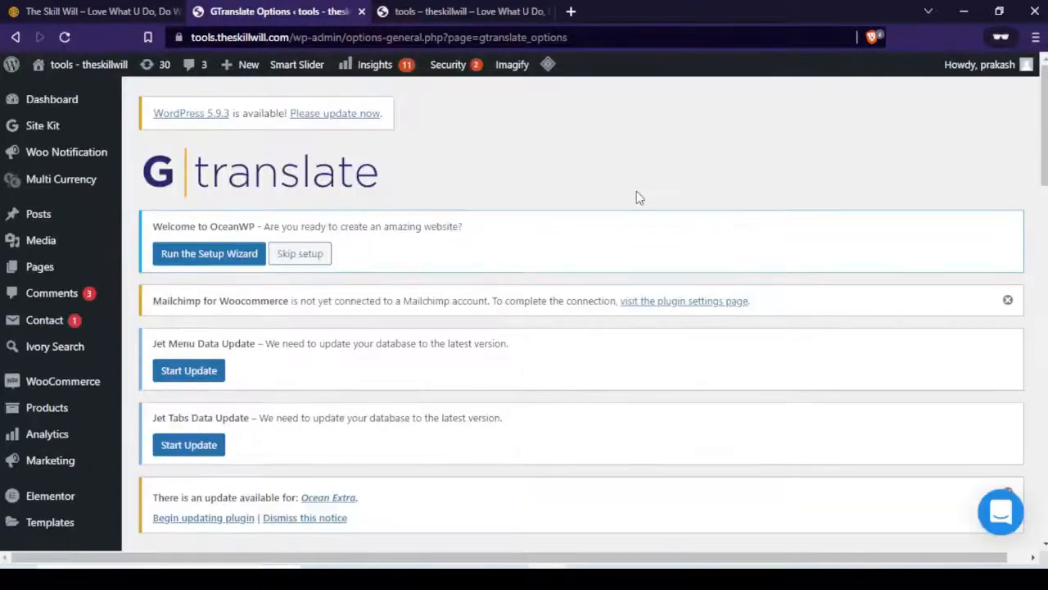
Open the WordPress widgets page and expand the Footer 4 widget area.
{"action": "scroll", "coordinate": [637, 198], "scroll_direction": "down", "scroll_amount": 1}
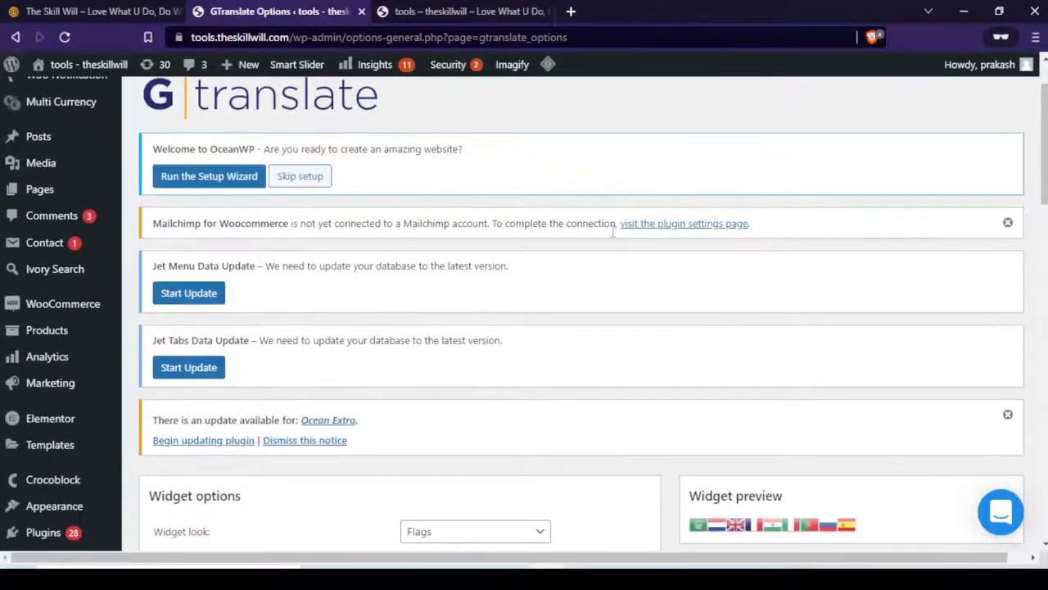
{"action": "scroll", "coordinate": [52, 347], "scroll_direction": "down", "scroll_amount": 1}
{"action": "mouse_move", "coordinate": [62, 438]}
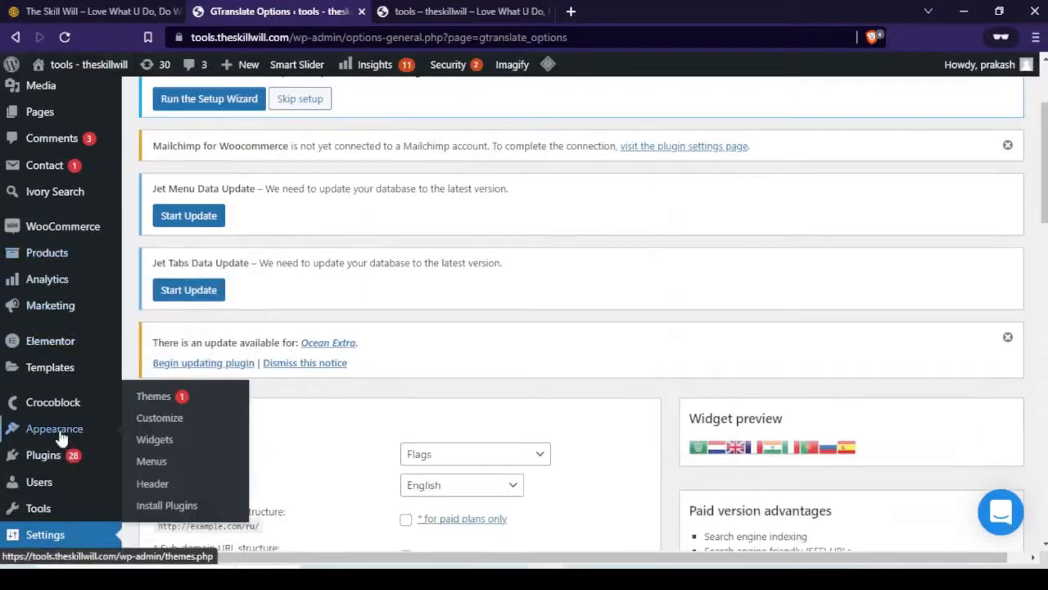
{"action": "left_click", "coordinate": [159, 439]}
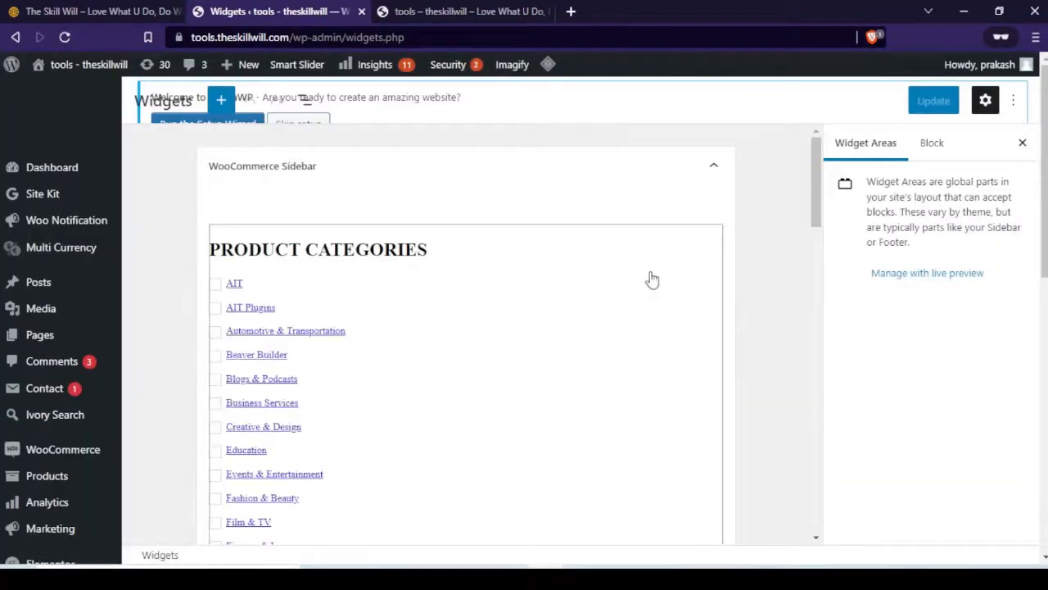
{"action": "scroll", "coordinate": [655, 278], "scroll_direction": "down", "scroll_amount": 15}
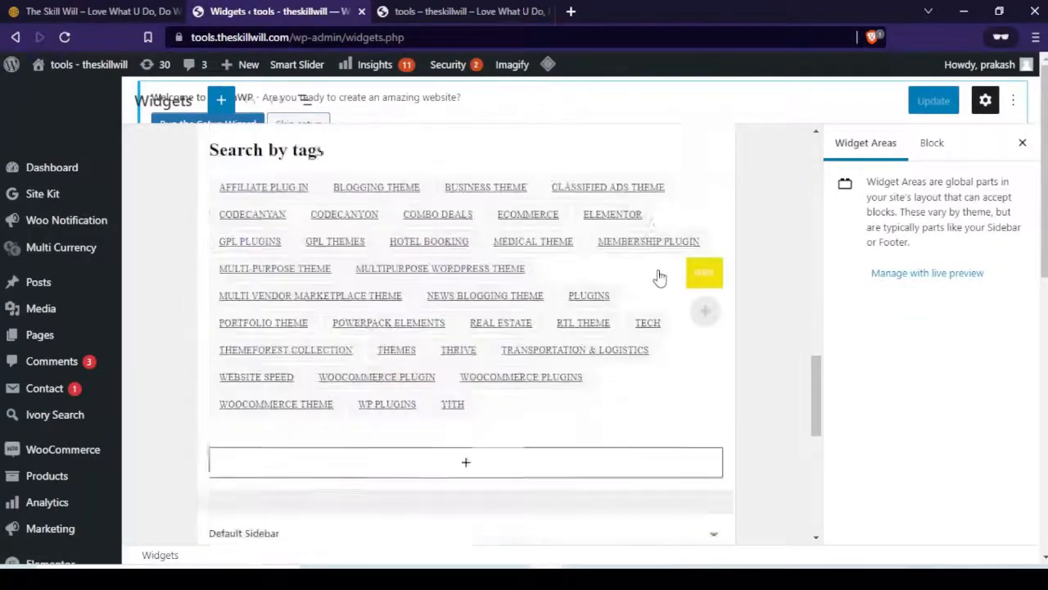
{"action": "scroll", "coordinate": [660, 278], "scroll_direction": "down", "scroll_amount": 6}
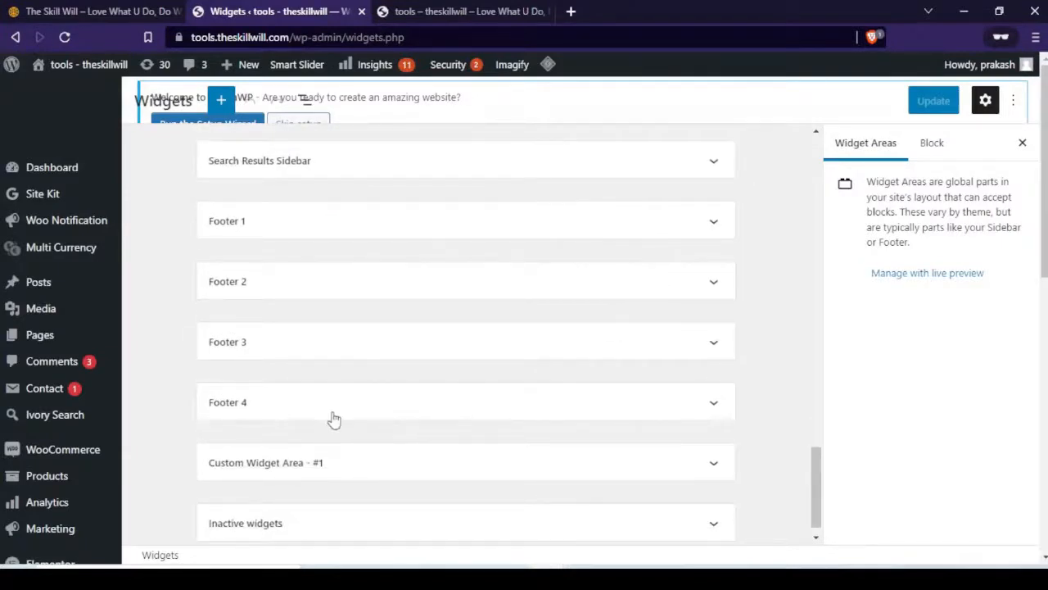
{"action": "left_click", "coordinate": [704, 407]}
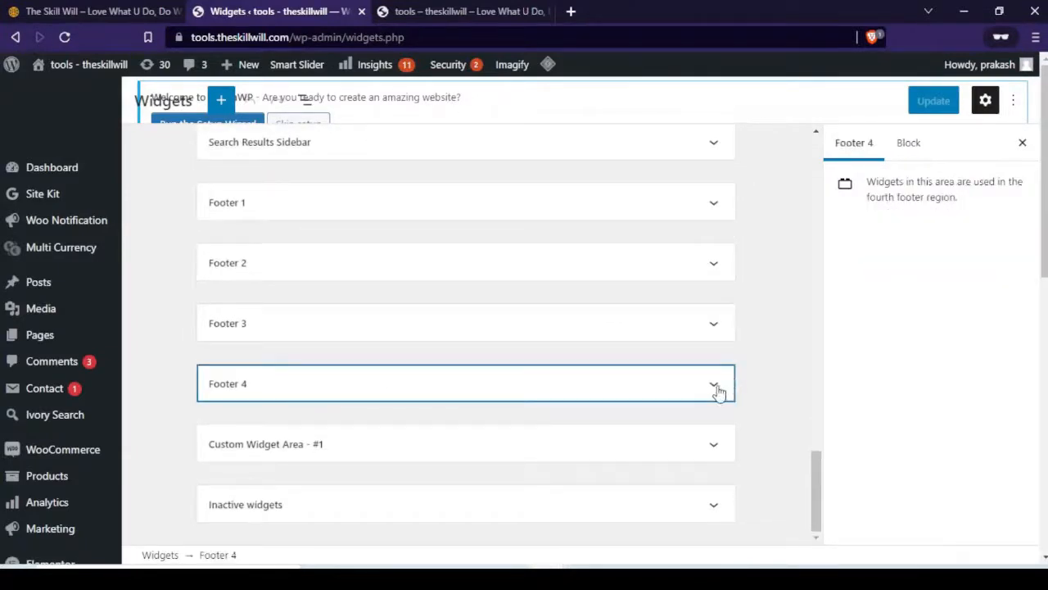
{"action": "left_click", "coordinate": [714, 384]}
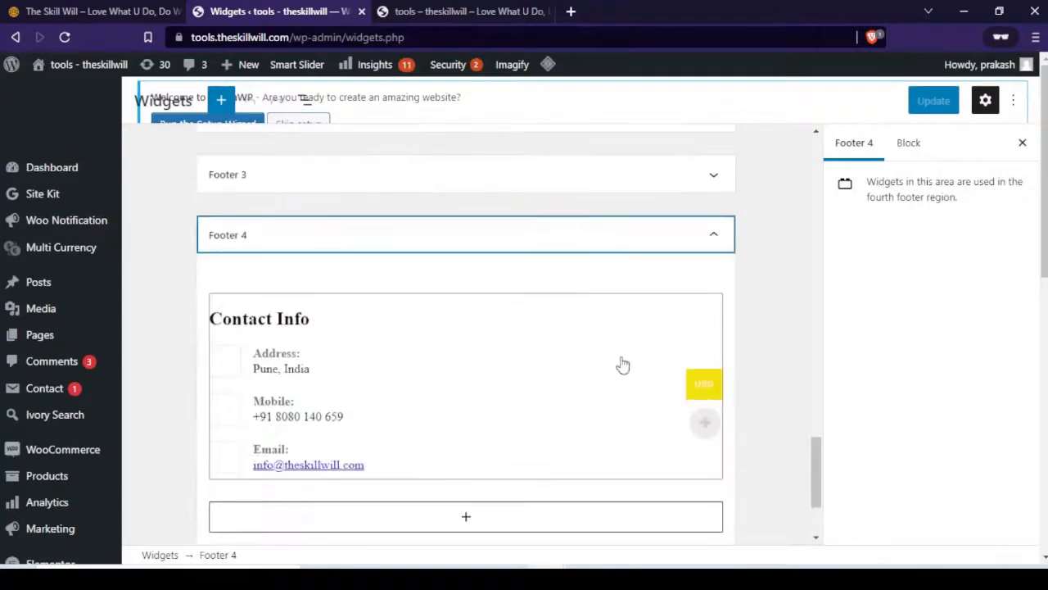
Add a GTranslate widget to the Footer 4 area and title it "Translate Site".
{"action": "scroll", "coordinate": [603, 347], "scroll_direction": "down", "scroll_amount": 1}
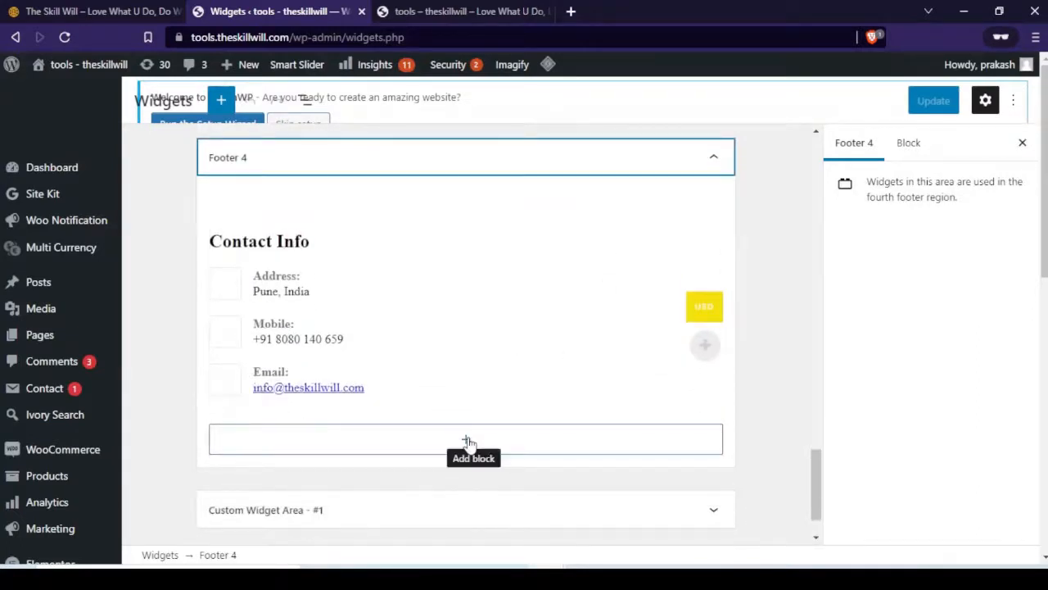
{"action": "left_click", "coordinate": [468, 441]}
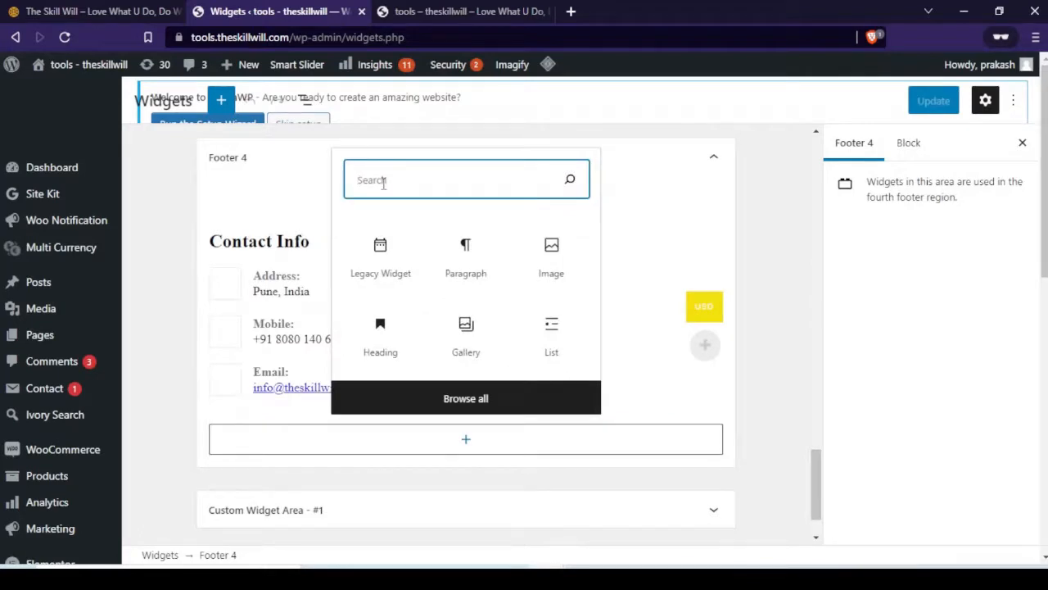
{"action": "type", "text": "gt"}
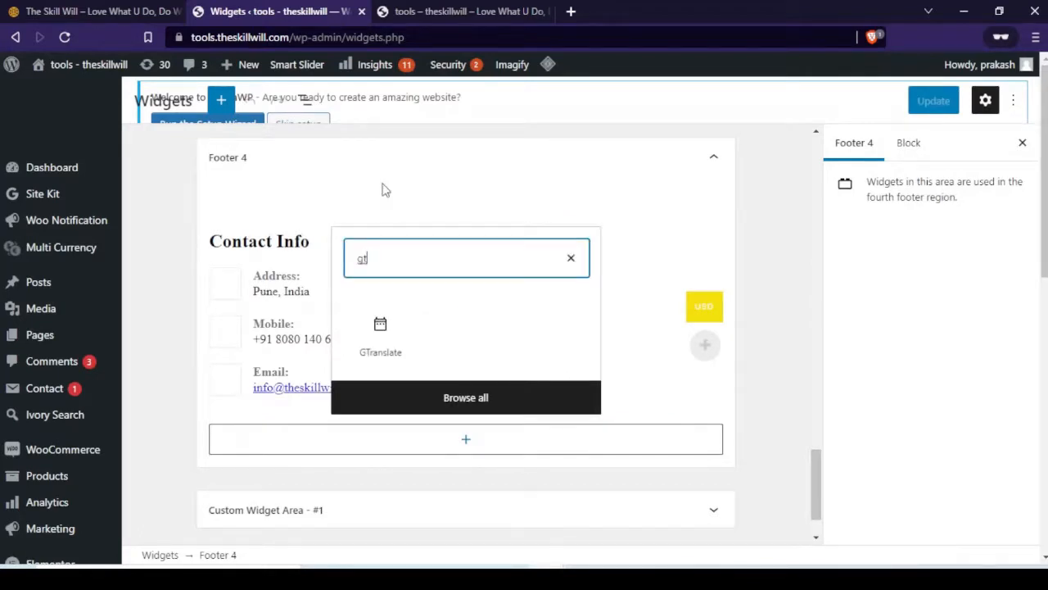
{"action": "left_click", "coordinate": [380, 341]}
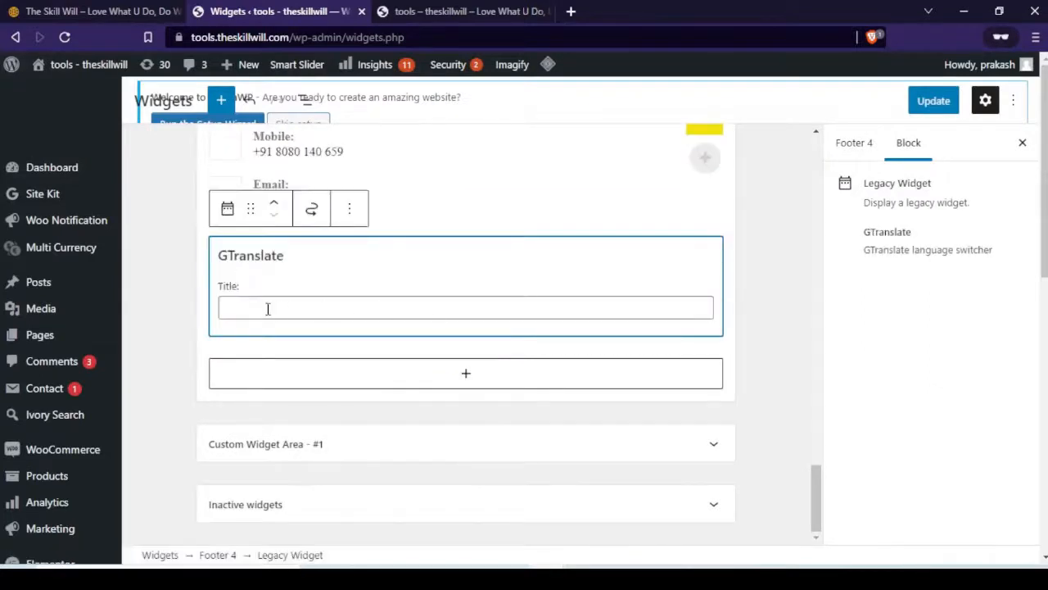
{"action": "left_click", "coordinate": [268, 308]}
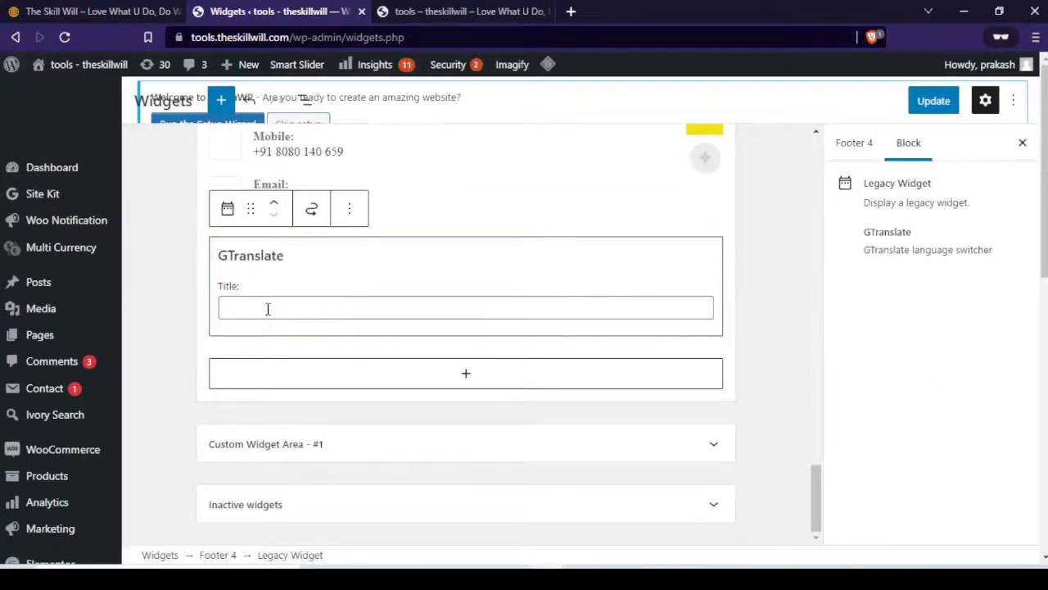
{"action": "type", "text": "Translate Site"}
Move the GTranslate widget above the Contact Info widget in Footer 4 and update the widgets.
{"action": "scroll", "coordinate": [437, 277], "scroll_direction": "up", "scroll_amount": 2}
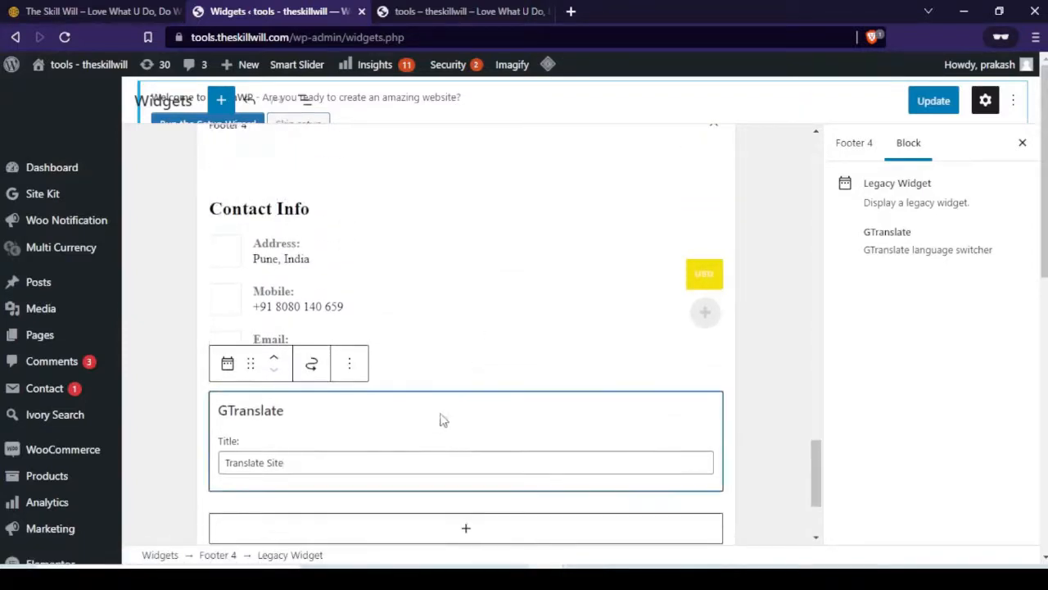
{"action": "left_click", "coordinate": [277, 364]}
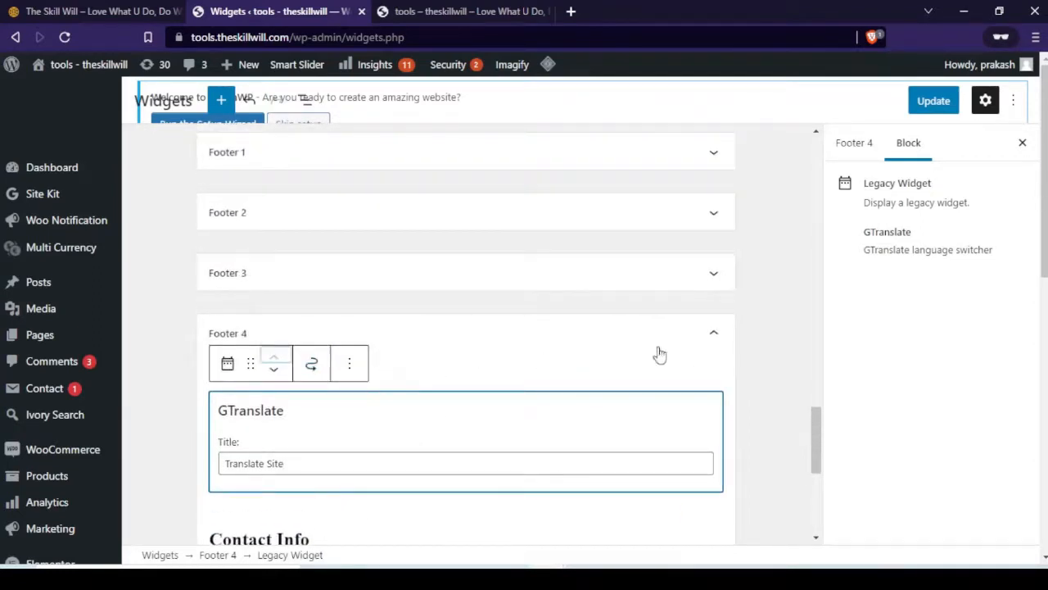
{"action": "left_click", "coordinate": [934, 102]}
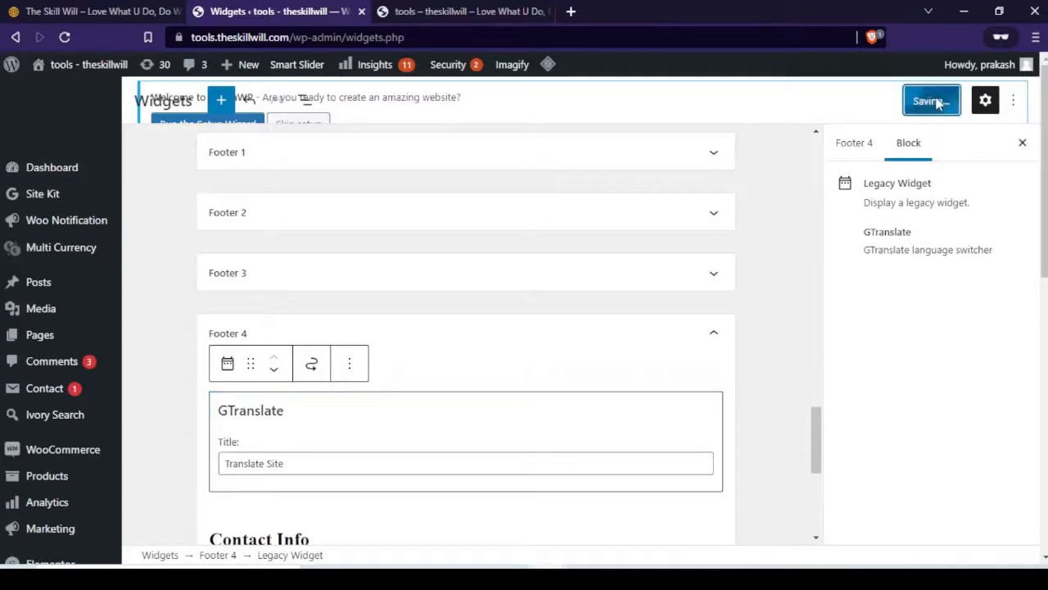
Reload the site's home page and check the Translate Site flags in its footer.
{"action": "left_click", "coordinate": [480, 12]}
{"action": "left_click", "coordinate": [65, 38]}
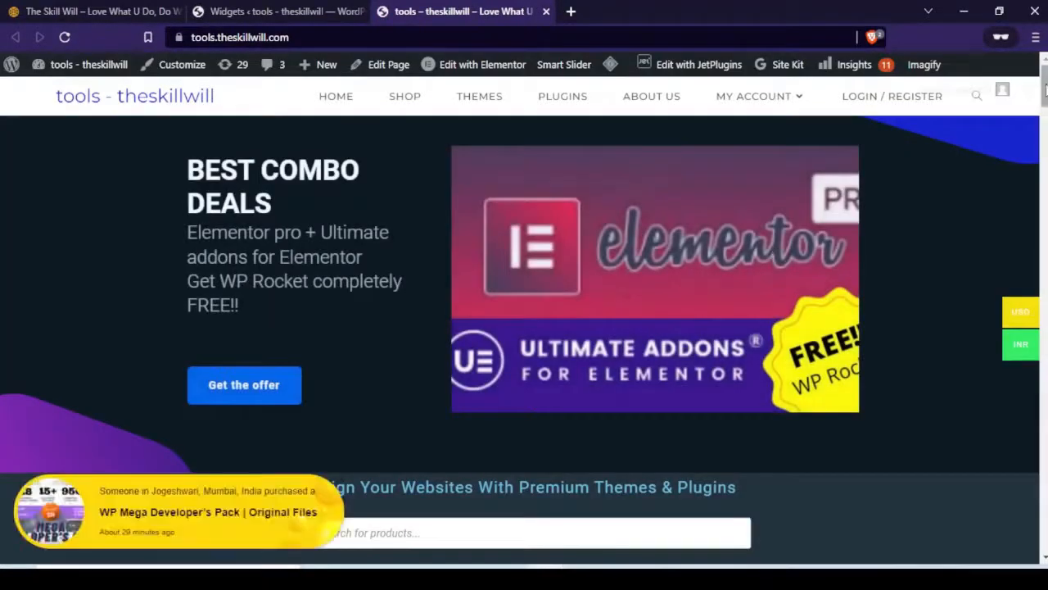
{"action": "scroll", "coordinate": [778, 252], "scroll_direction": "down", "scroll_amount": 10}
{"action": "left_click_drag", "start_coordinate": [1045, 180], "coordinate": [1046, 542]}
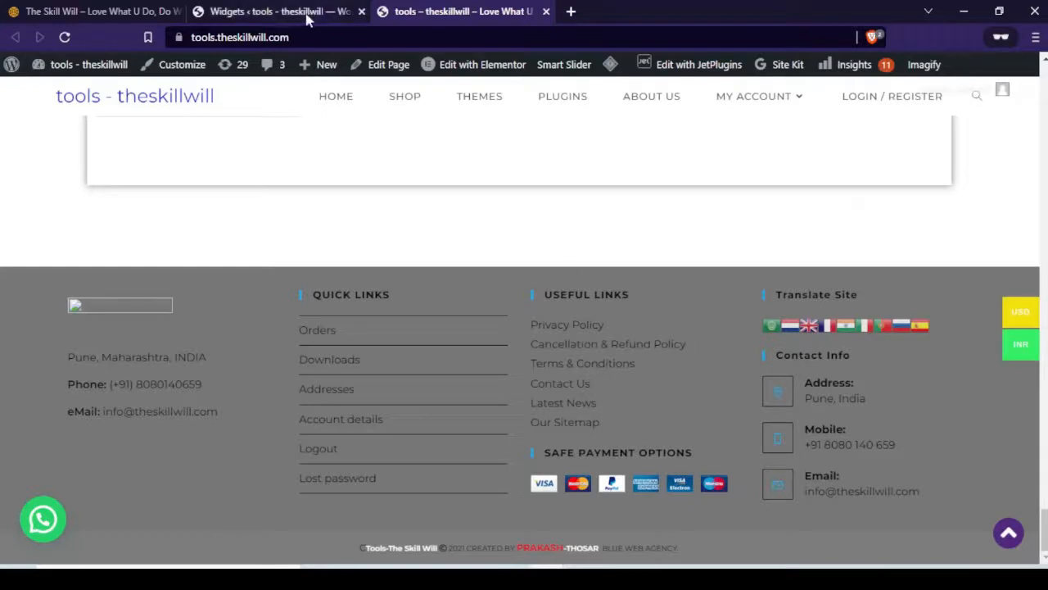
Return to the WordPress dashboard and open the GTranslate plugin's settings from the installed plugins list.
{"action": "left_click", "coordinate": [279, 12]}
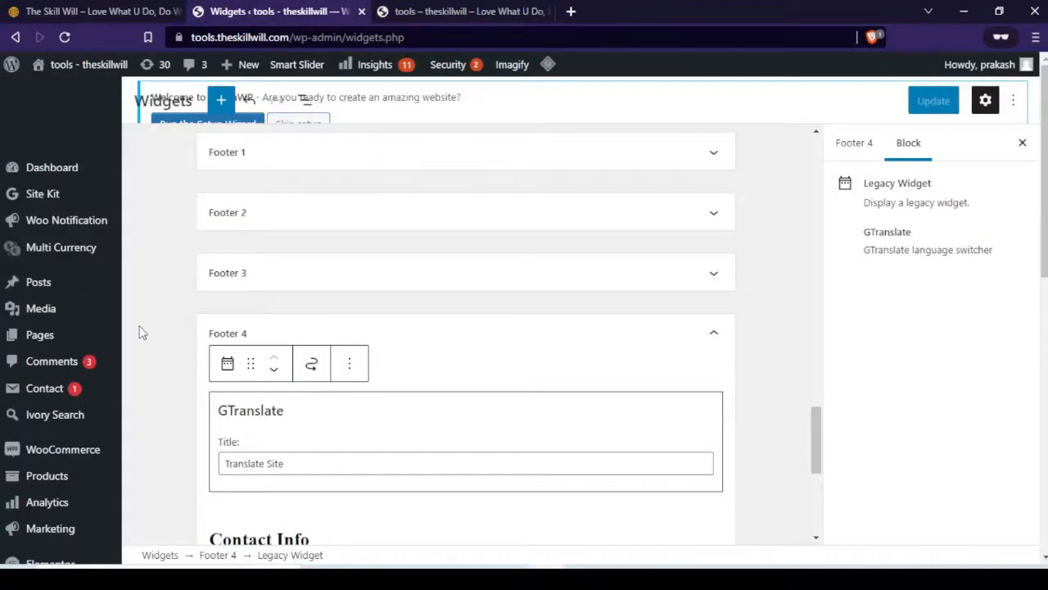
{"action": "mouse_move", "coordinate": [70, 421]}
{"action": "scroll", "coordinate": [69, 421], "scroll_direction": "down", "scroll_amount": 3}
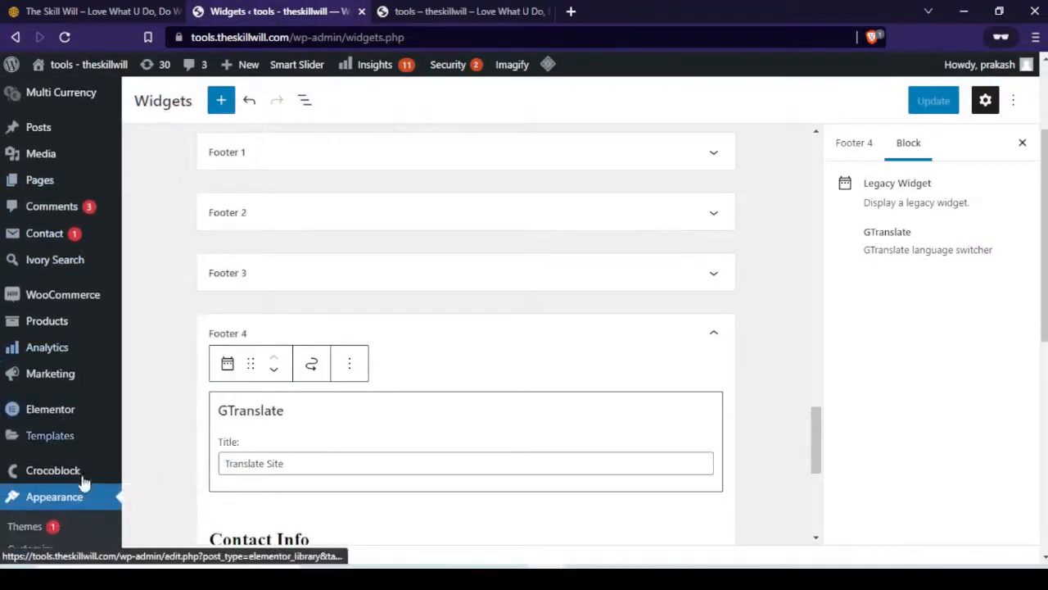
{"action": "scroll", "coordinate": [49, 409], "scroll_direction": "down", "scroll_amount": 1}
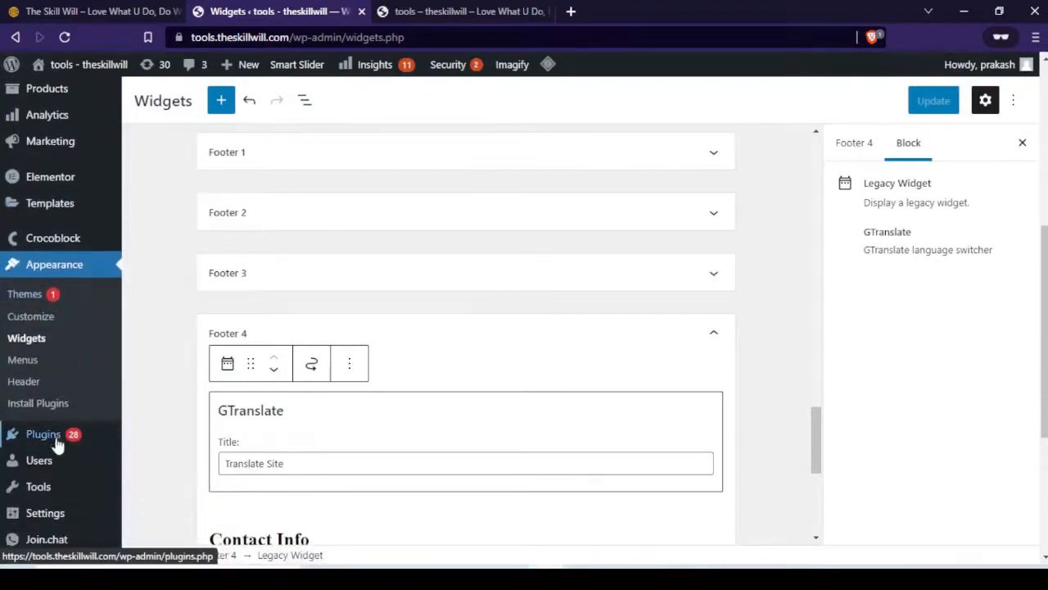
{"action": "mouse_move", "coordinate": [24, 439]}
{"action": "left_click", "coordinate": [168, 436]}
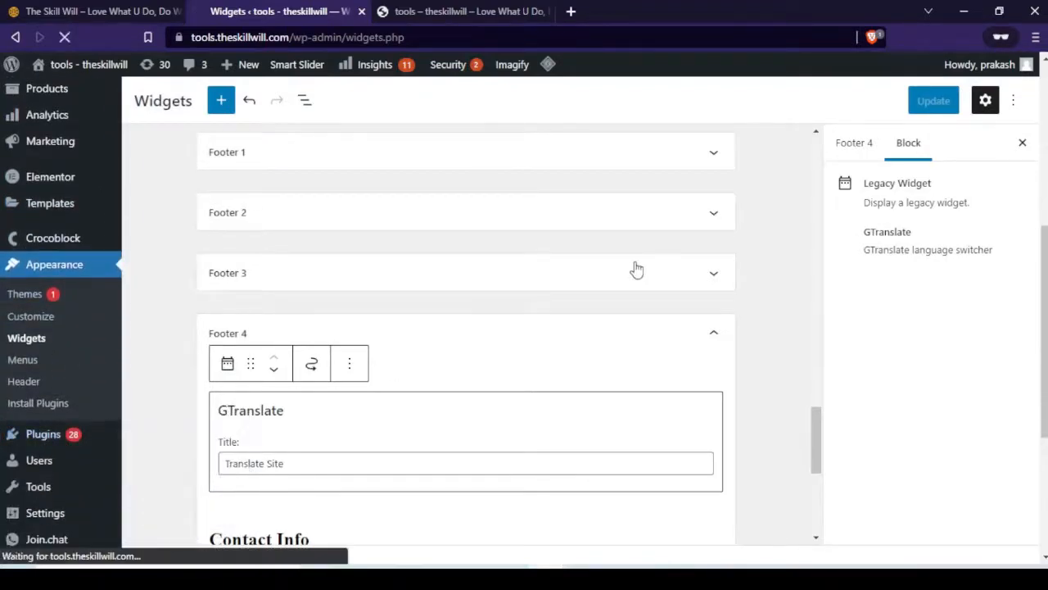
{"action": "scroll", "coordinate": [637, 269], "scroll_direction": "down", "scroll_amount": 20}
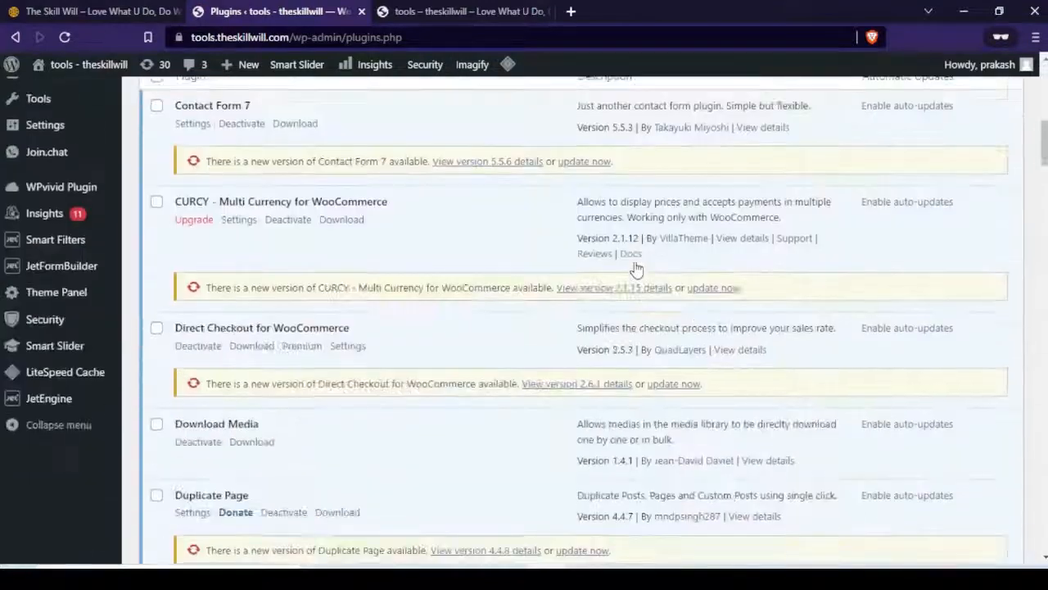
{"action": "scroll", "coordinate": [637, 270], "scroll_direction": "down", "scroll_amount": 4}
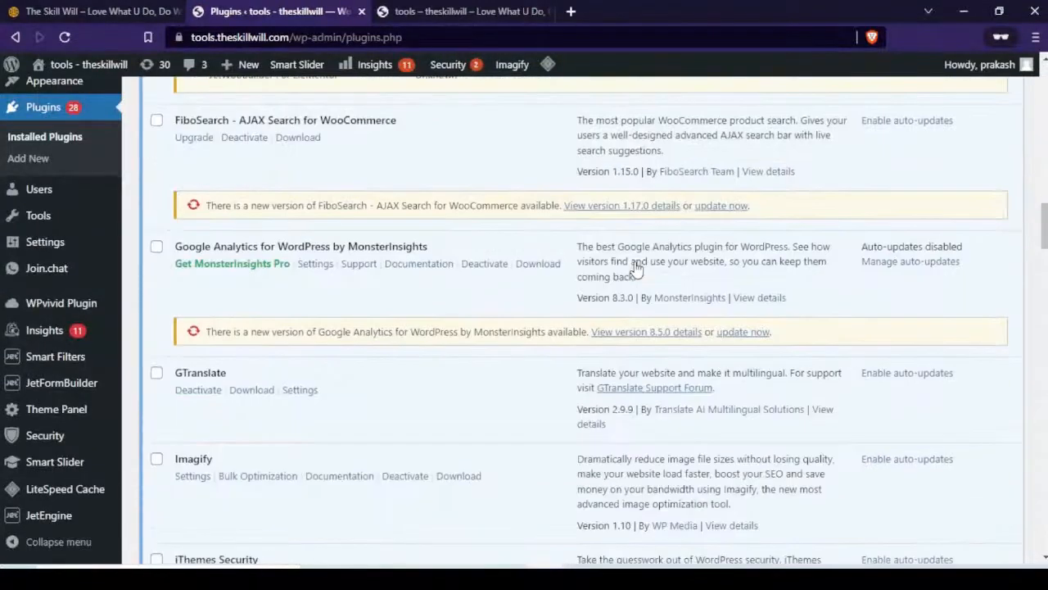
{"action": "left_click", "coordinate": [300, 237]}
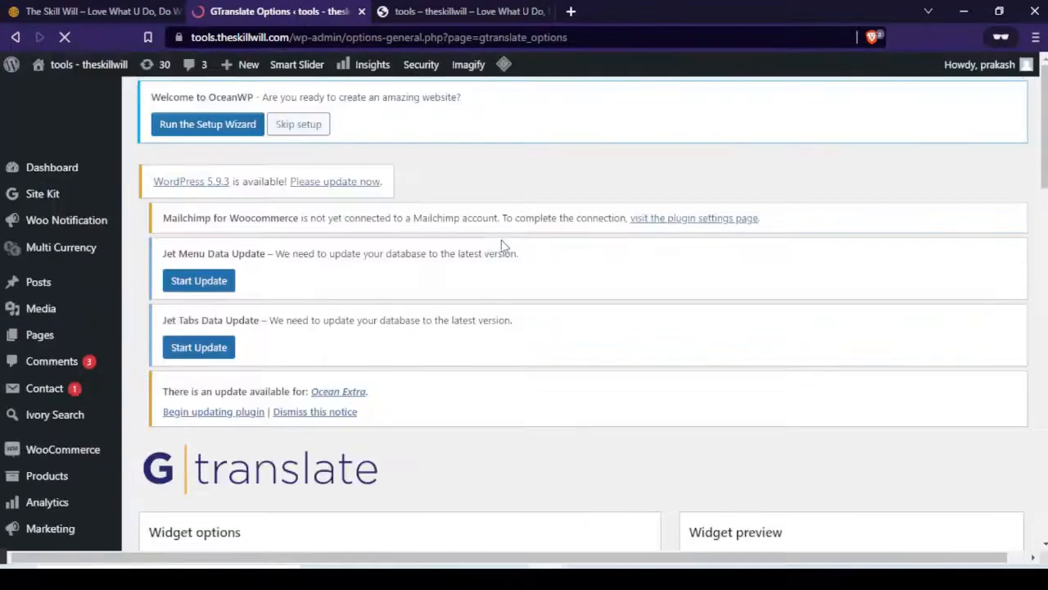
Set the floating language selector to Bottom right in the GTranslate widget options and save the changes.
{"action": "scroll", "coordinate": [591, 267], "scroll_direction": "down", "scroll_amount": 5}
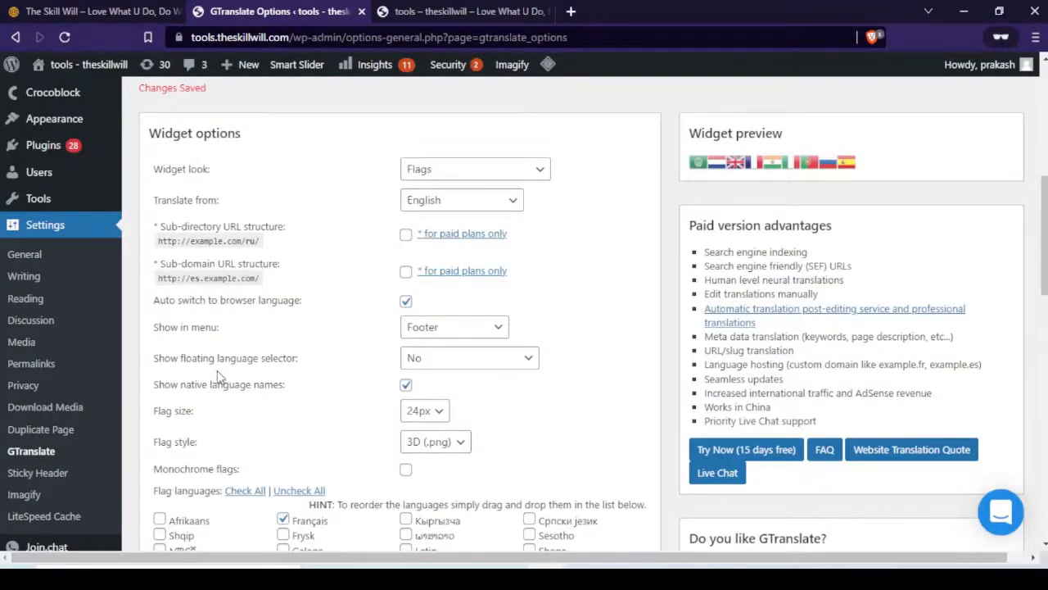
{"action": "left_click", "coordinate": [528, 361]}
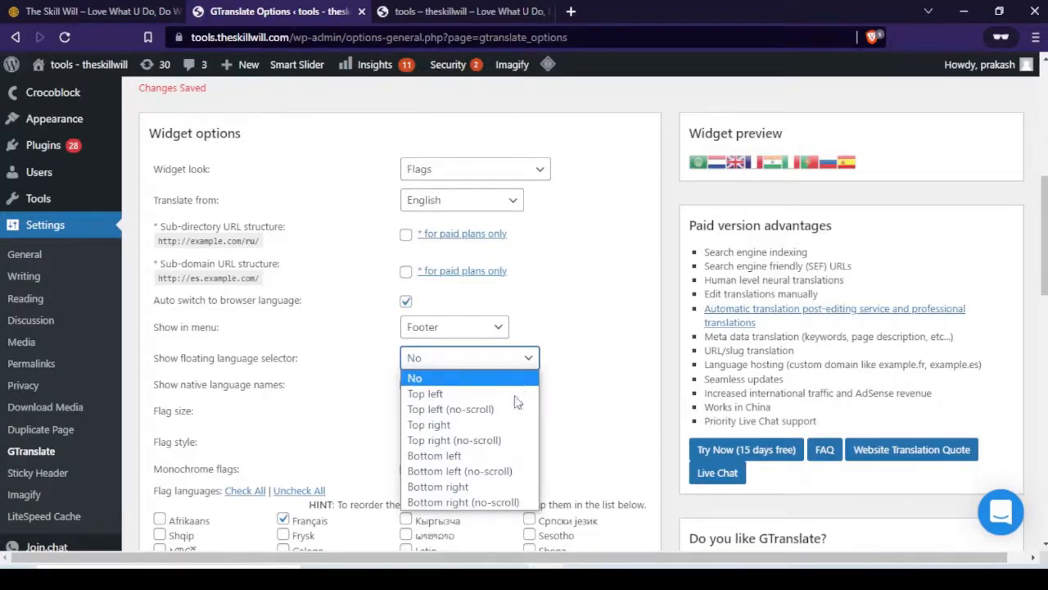
{"action": "left_click", "coordinate": [449, 489]}
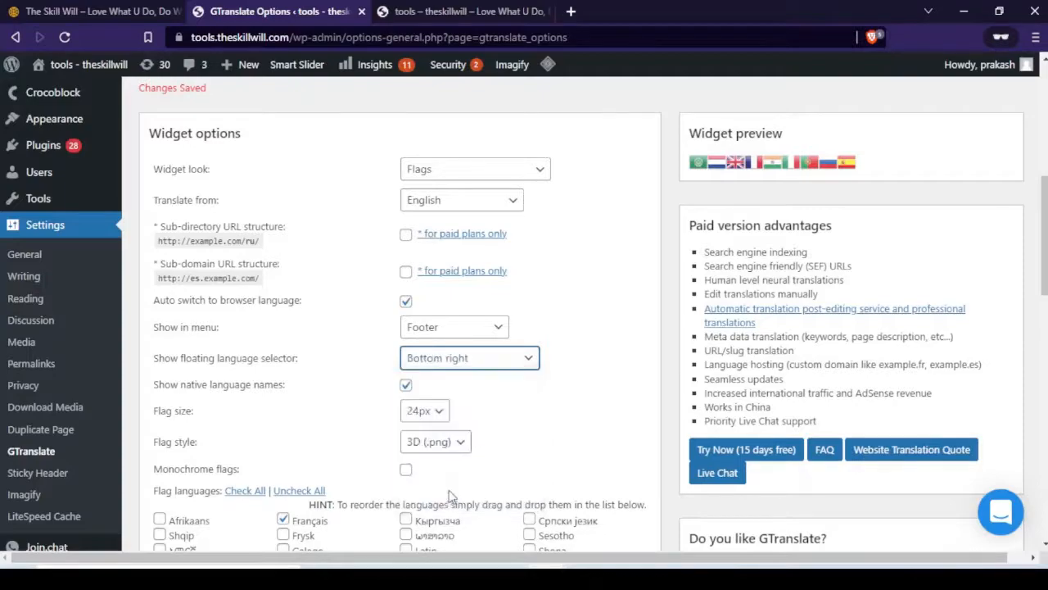
{"action": "scroll", "coordinate": [289, 383], "scroll_direction": "down", "scroll_amount": 10}
{"action": "scroll", "coordinate": [288, 383], "scroll_direction": "down", "scroll_amount": 3}
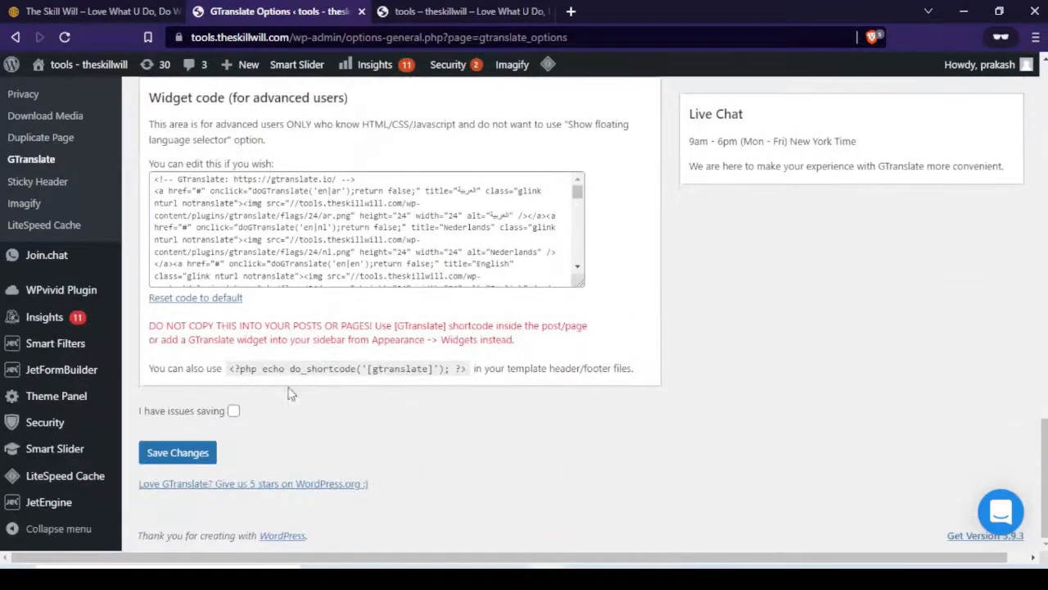
{"action": "left_click", "coordinate": [180, 457]}
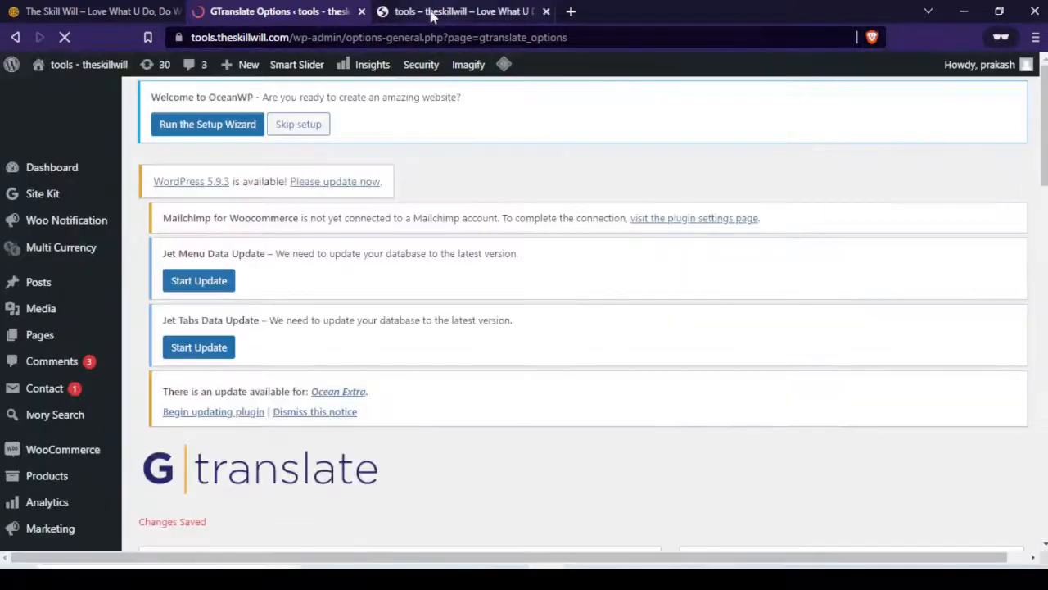
Reload the site's home page and check the floating language flags while moving down the page.
{"action": "left_click", "coordinate": [432, 16]}
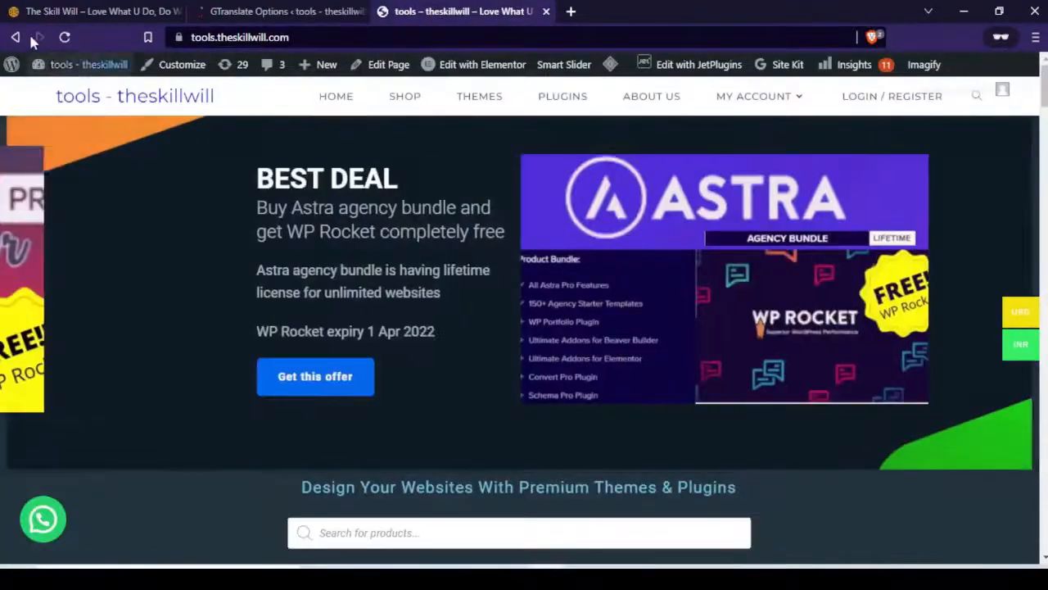
{"action": "left_click", "coordinate": [64, 38]}
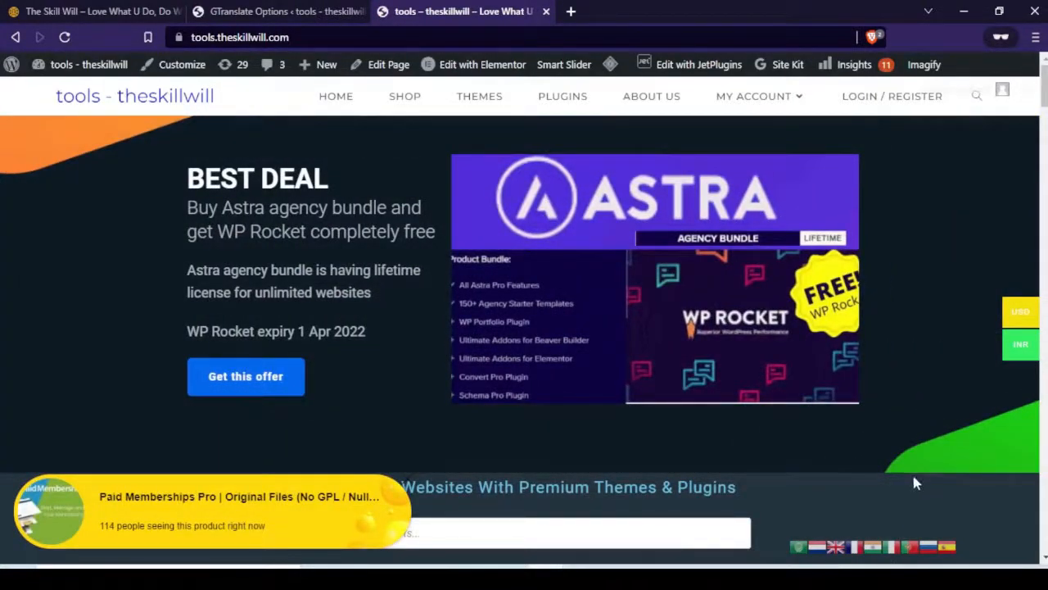
{"action": "scroll", "coordinate": [915, 484], "scroll_direction": "down", "scroll_amount": 5}
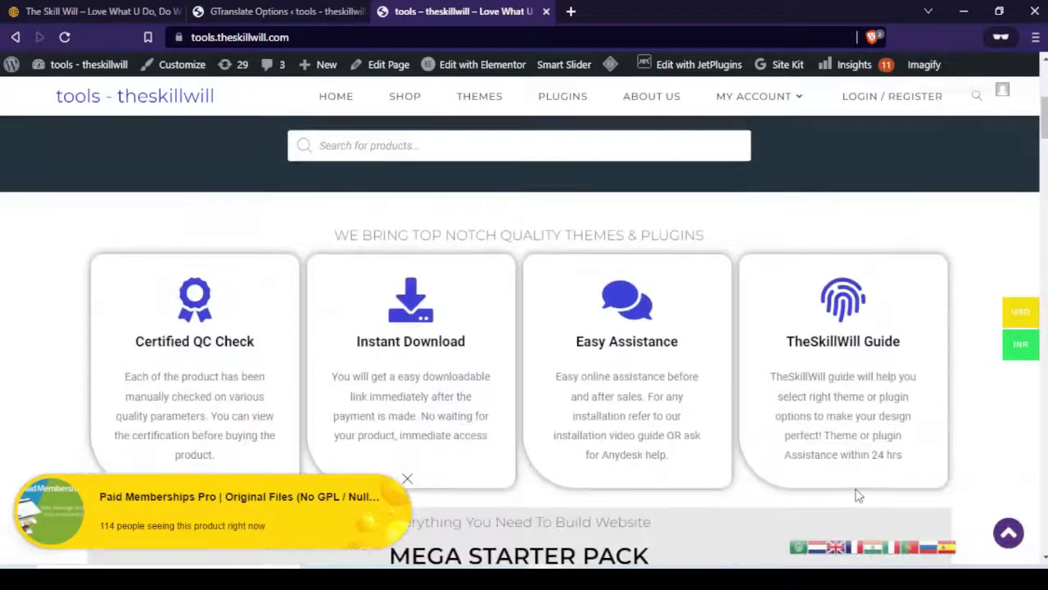
{"action": "scroll", "coordinate": [858, 495], "scroll_direction": "down", "scroll_amount": 3}
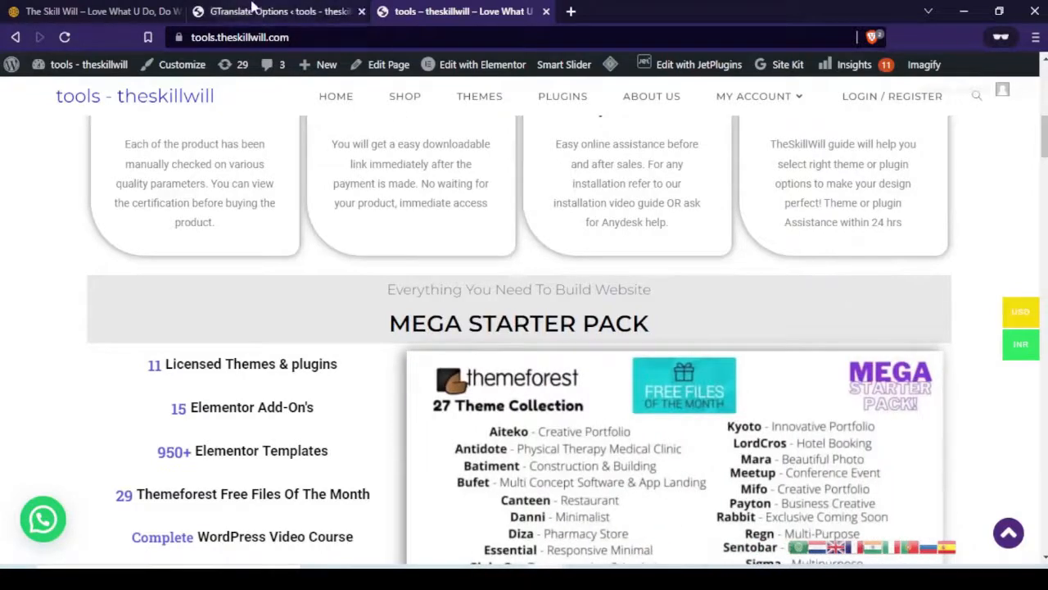
Reorder the GTranslate flag languages so that Français comes directly after Arabic.
{"action": "left_click", "coordinate": [265, 13]}
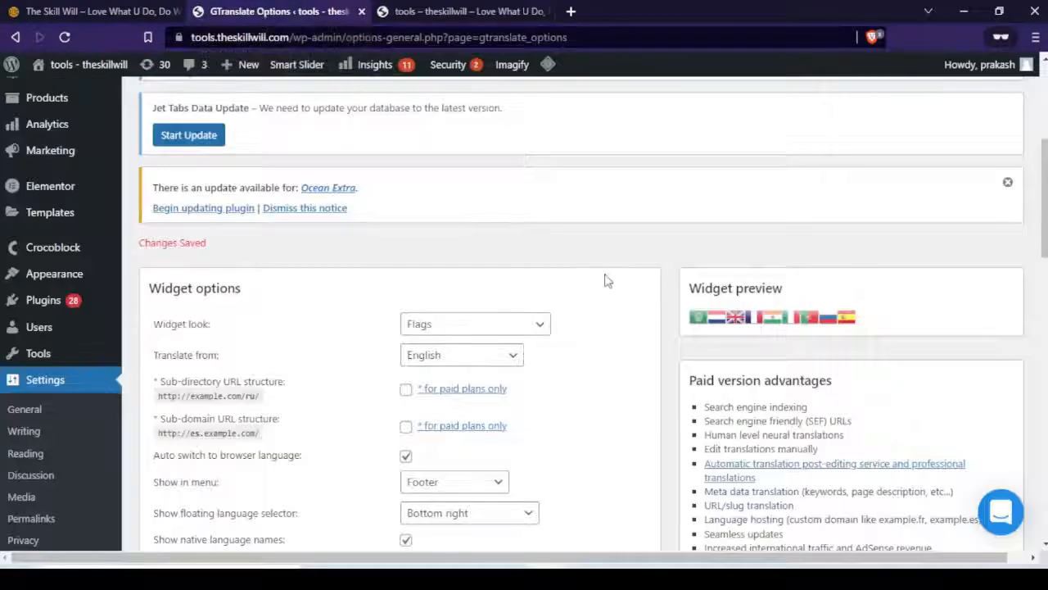
{"action": "scroll", "coordinate": [596, 281], "scroll_direction": "down", "scroll_amount": 2}
{"action": "scroll", "coordinate": [596, 281], "scroll_direction": "down", "scroll_amount": 2}
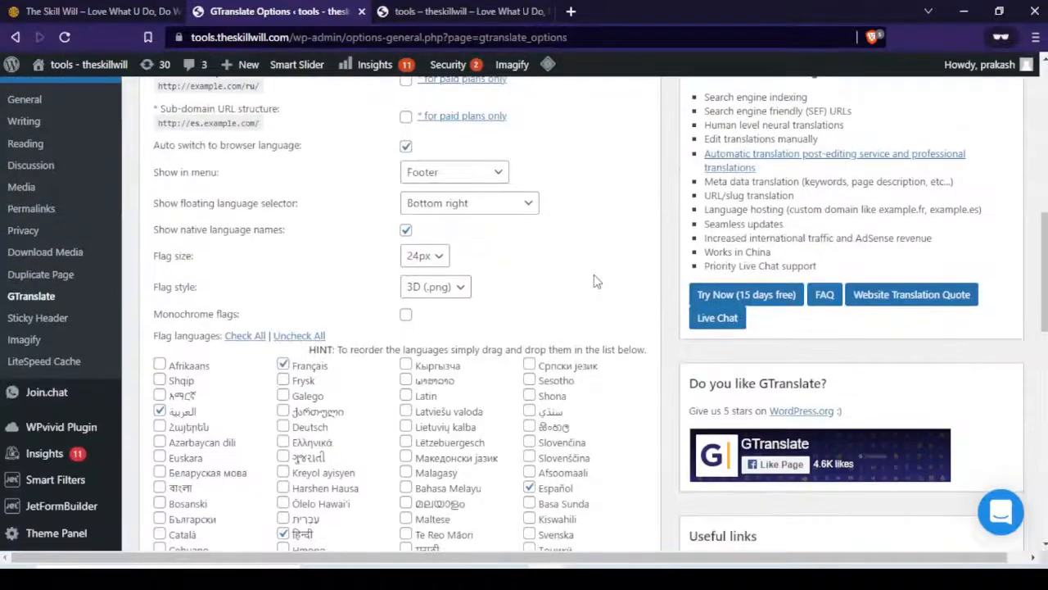
{"action": "scroll", "coordinate": [596, 281], "scroll_direction": "down", "scroll_amount": 2}
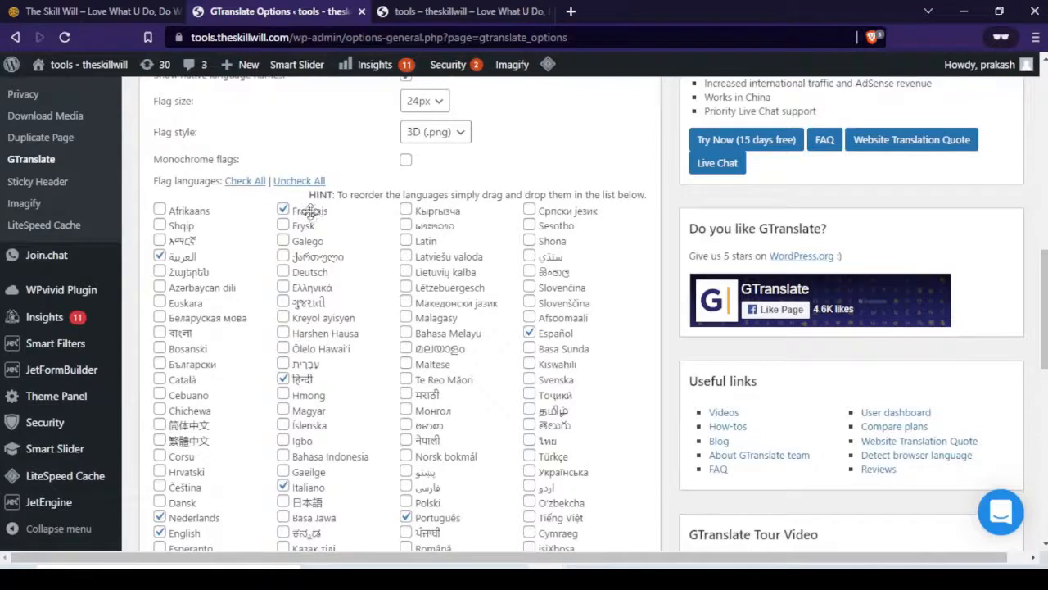
{"action": "left_click_drag", "start_coordinate": [310, 211], "coordinate": [185, 275]}
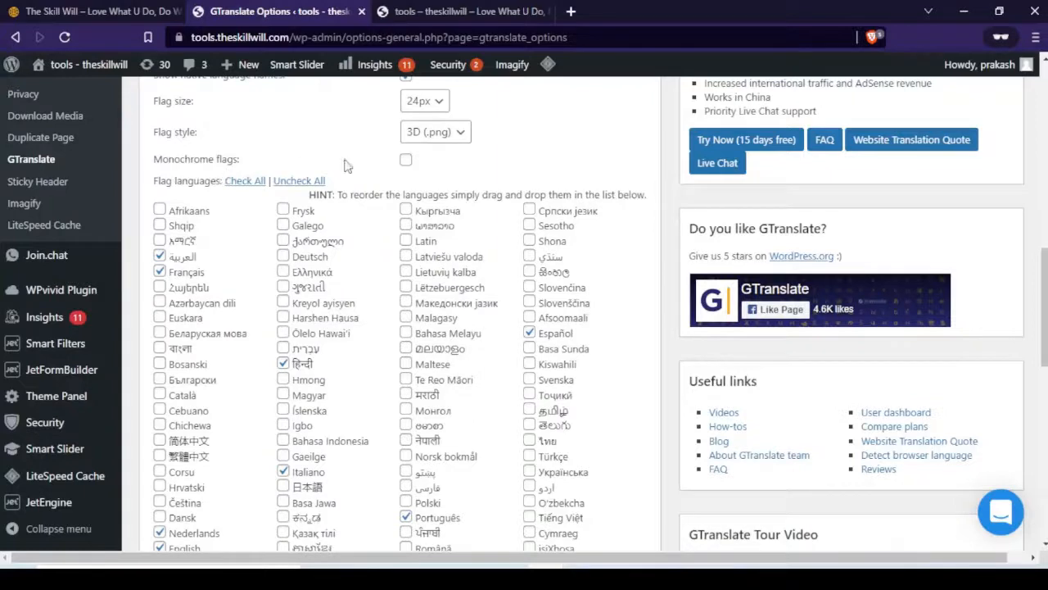
Turn on monochrome flags in the GTranslate options and check the widget preview.
{"action": "left_click", "coordinate": [406, 162]}
{"action": "scroll", "coordinate": [534, 176], "scroll_direction": "up", "scroll_amount": 2}
{"action": "scroll", "coordinate": [592, 216], "scroll_direction": "up", "scroll_amount": 2}
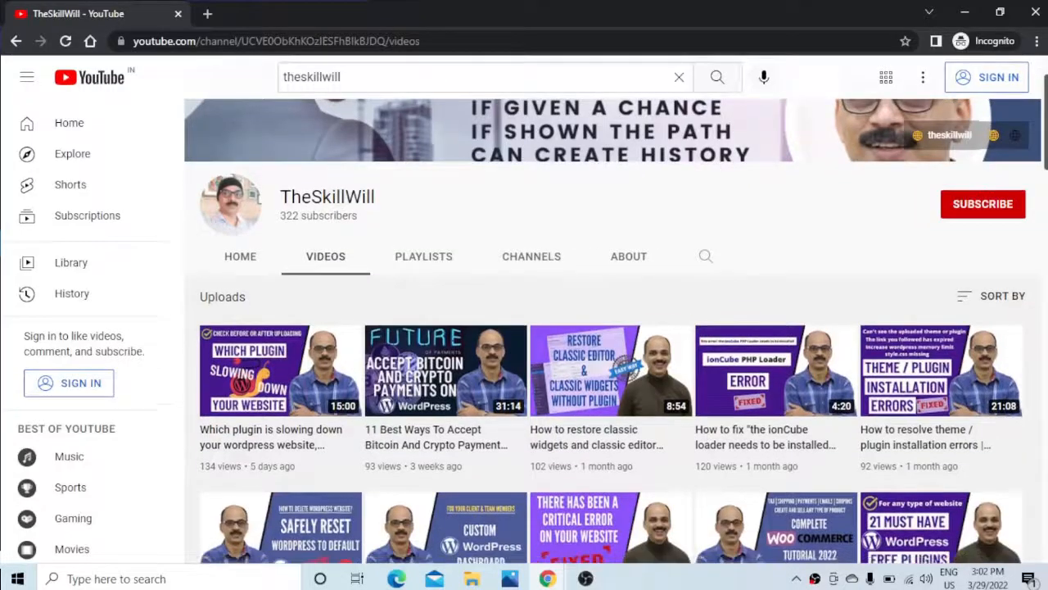
{"action": "scroll", "coordinate": [344, 541], "scroll_direction": "down", "scroll_amount": 2}
{"action": "scroll", "coordinate": [611, 349], "scroll_direction": "down", "scroll_amount": 3}
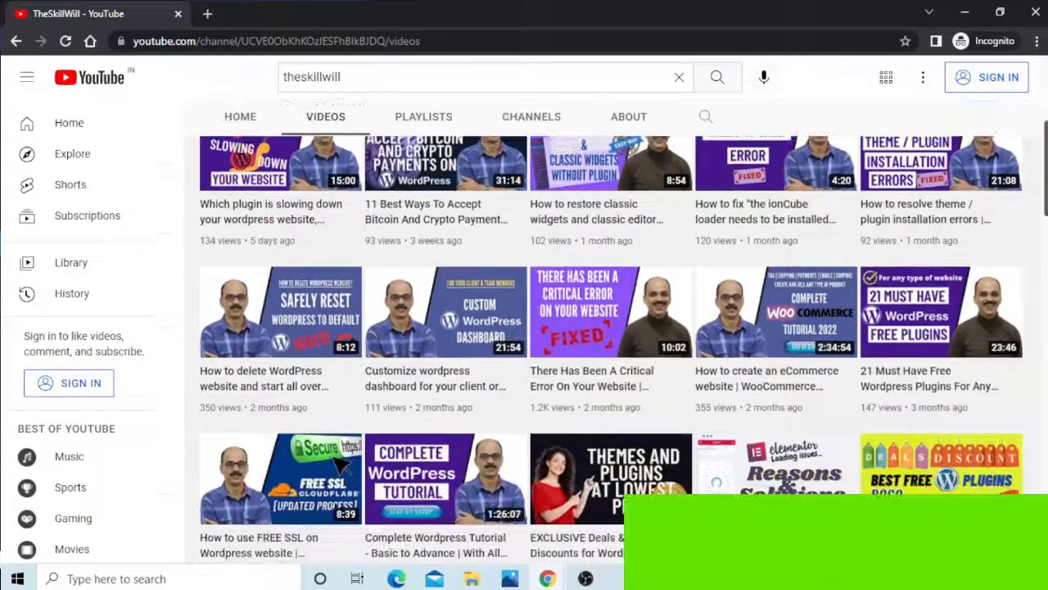
{"action": "scroll", "coordinate": [611, 349], "scroll_direction": "down", "scroll_amount": 2}
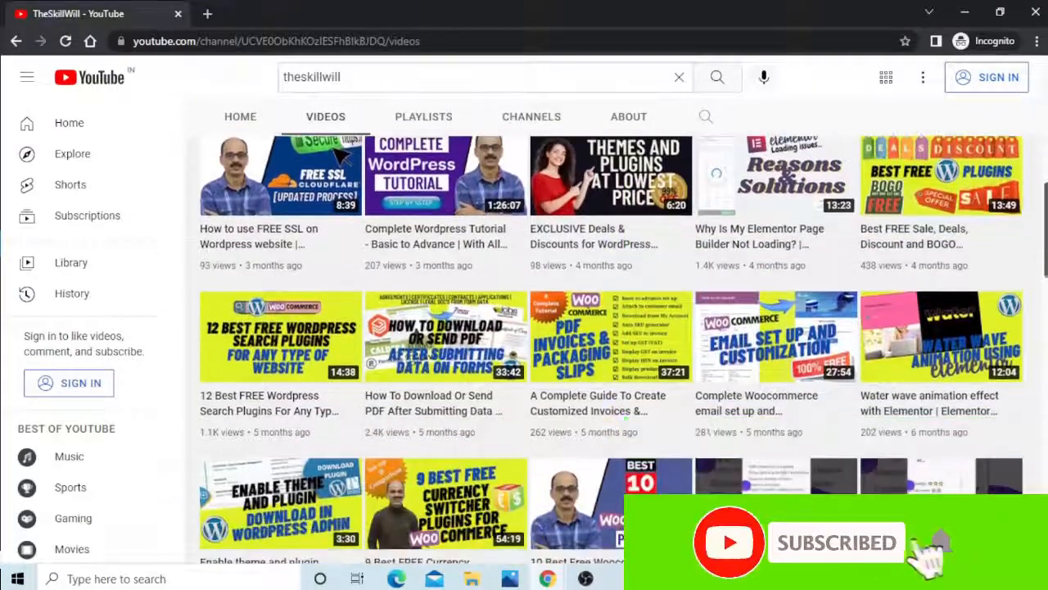
{"action": "scroll", "coordinate": [611, 348], "scroll_direction": "down", "scroll_amount": 4}
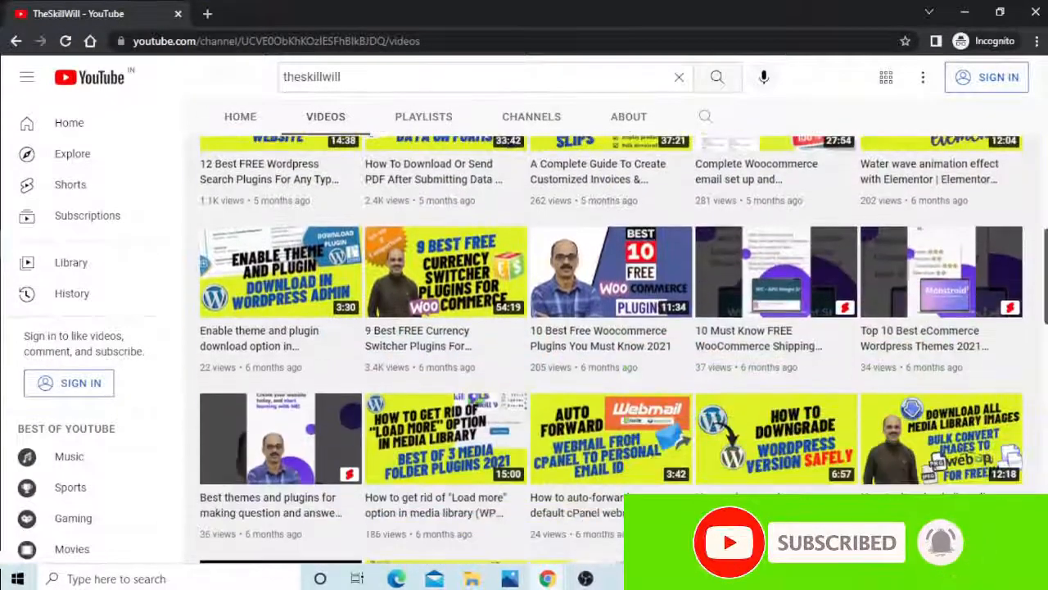
{"action": "scroll", "coordinate": [651, 509], "scroll_direction": "down", "scroll_amount": 4}
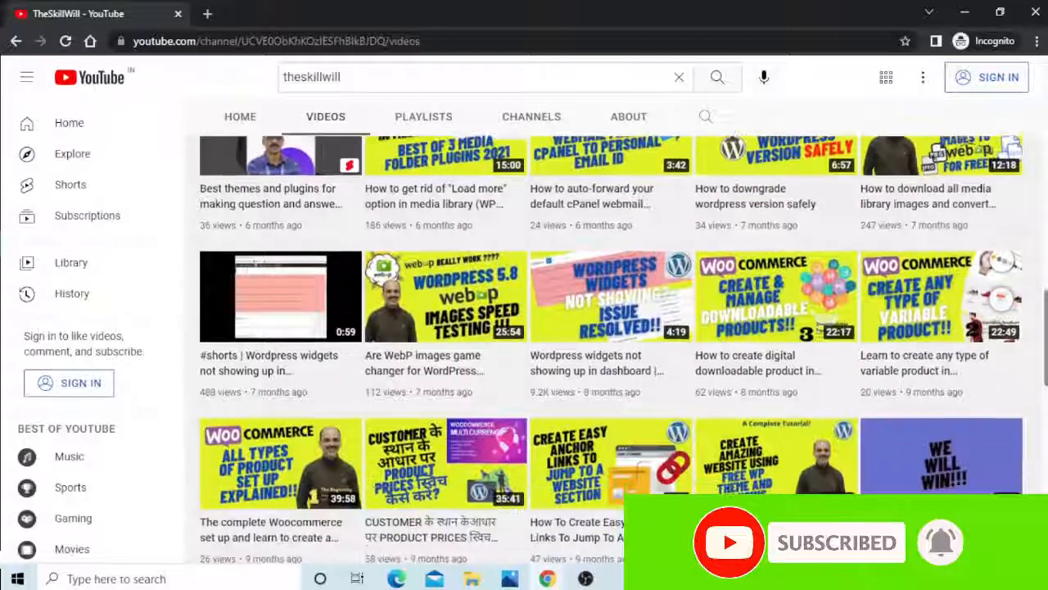
{"action": "scroll", "coordinate": [611, 349], "scroll_direction": "down", "scroll_amount": 4}
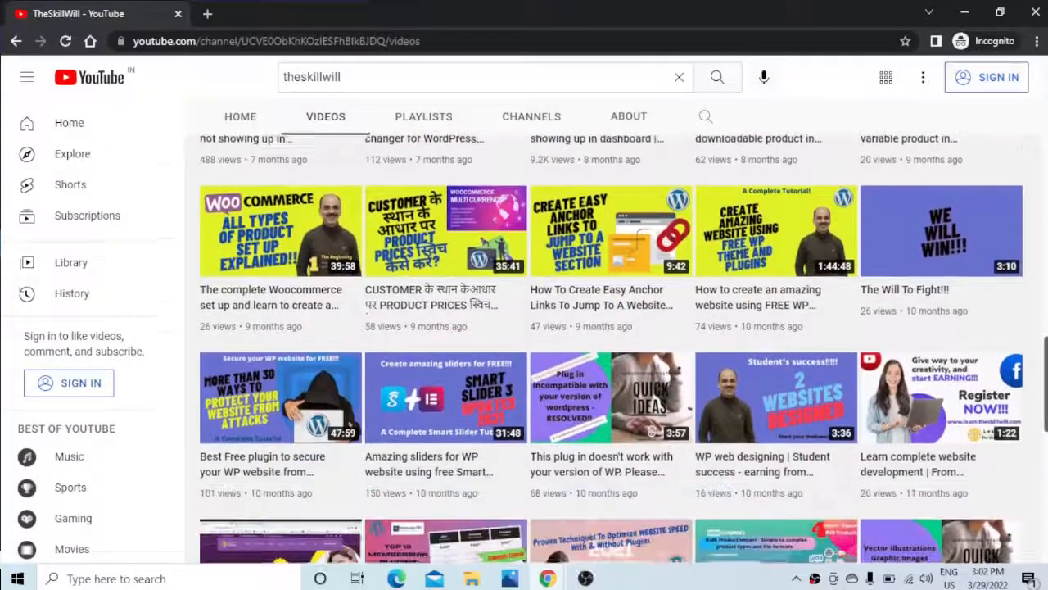